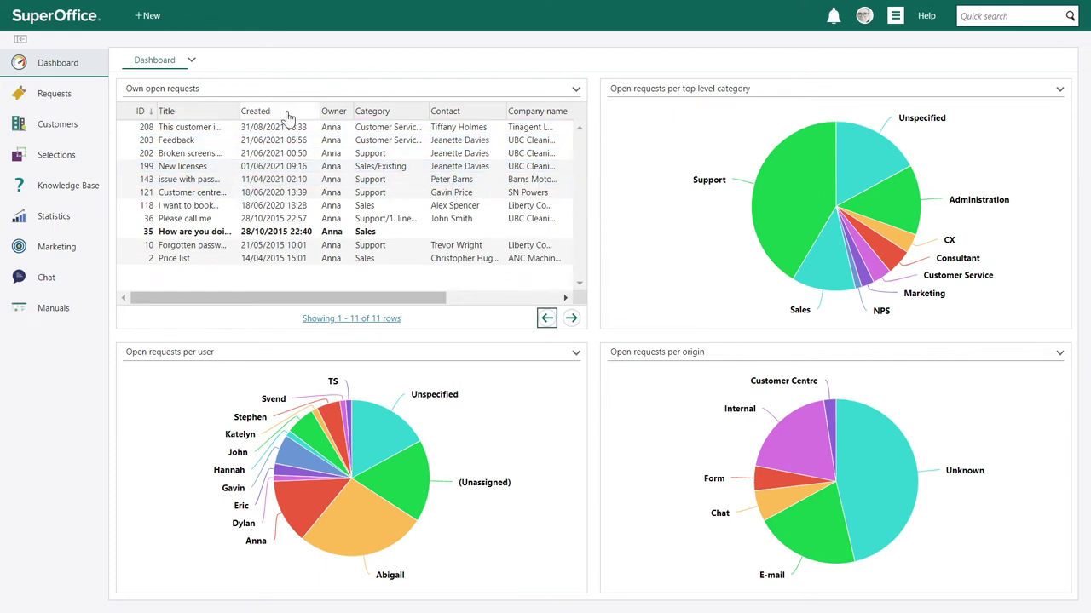
# - Search requests for 'broken screens', open request 202, and read through its messages
pyautogui.moveTo(51, 100)
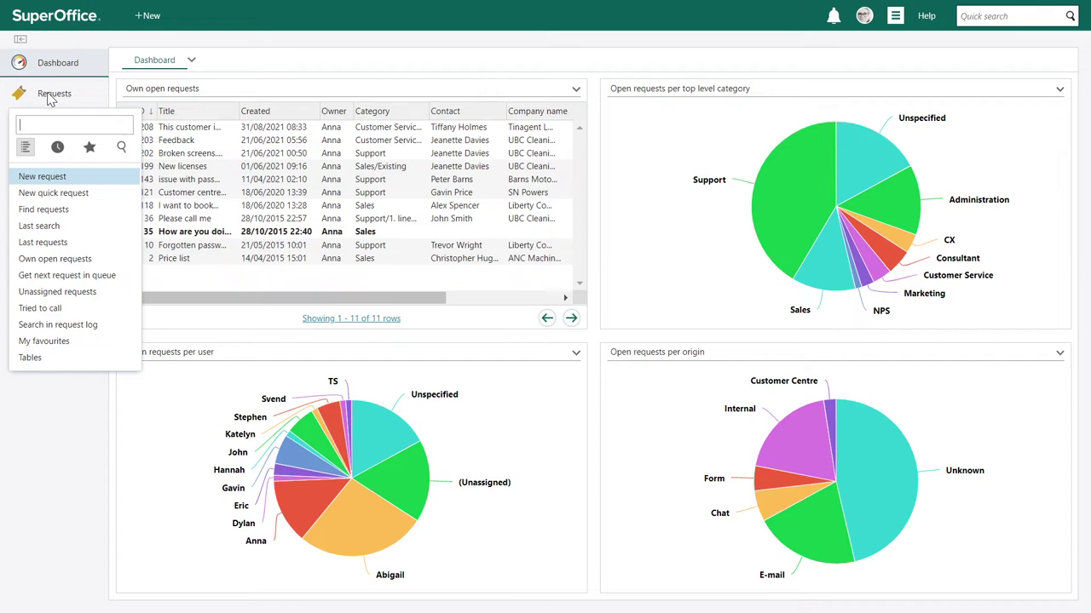
pyautogui.write('broken screens')
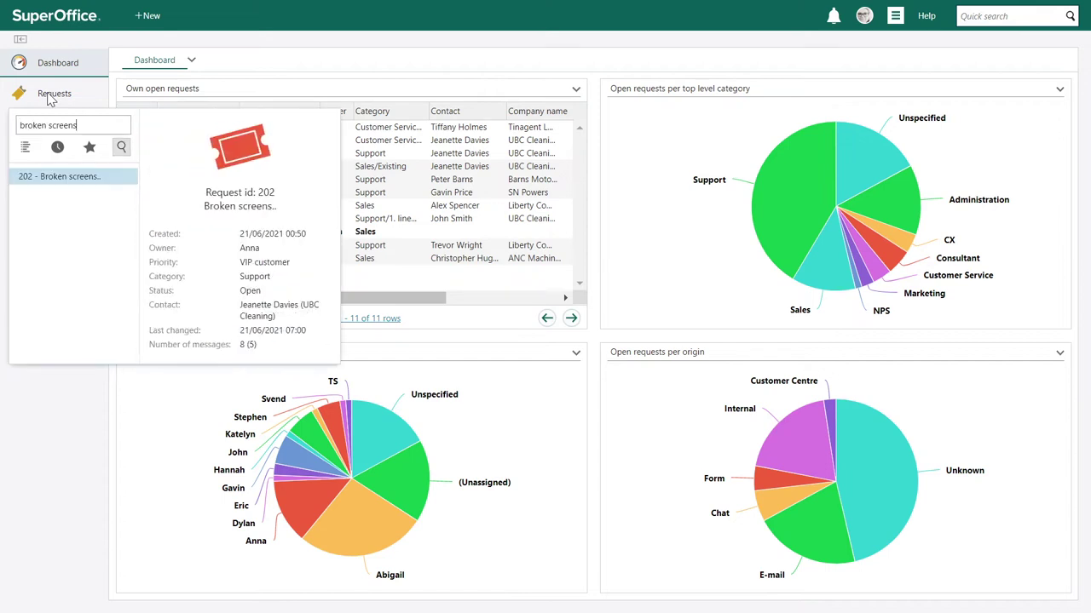
pyautogui.click(49, 180)
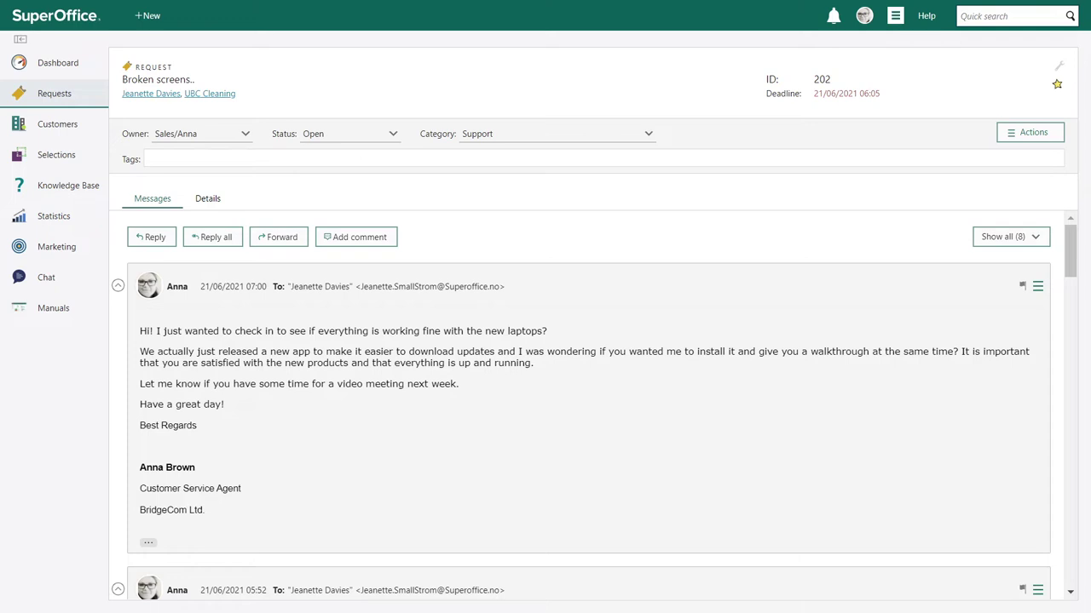
pyautogui.scroll(-3, 740, 415)
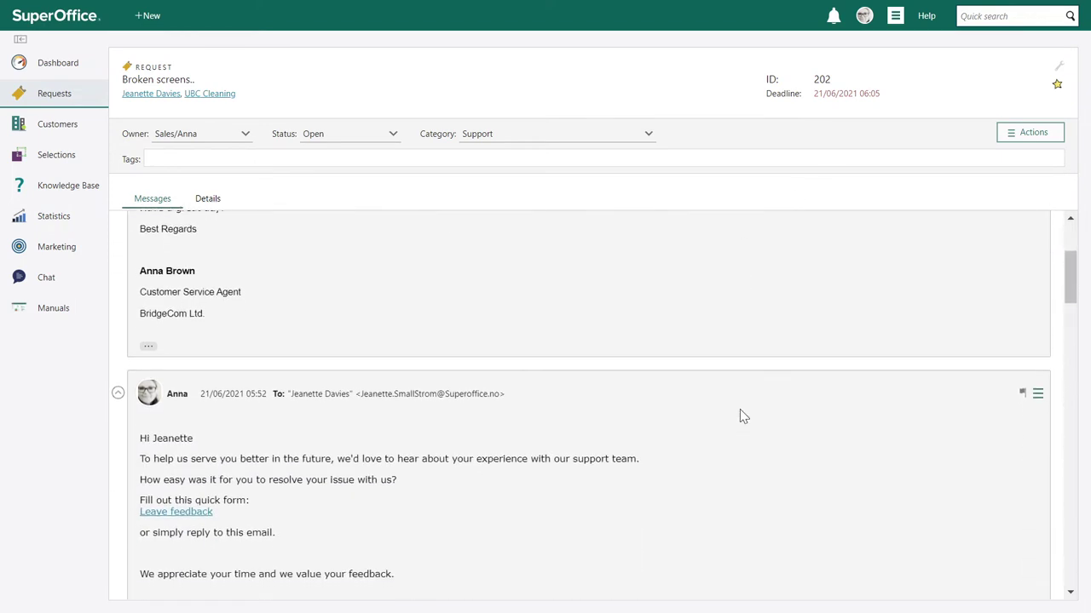
pyautogui.scroll(-2, 739, 416)
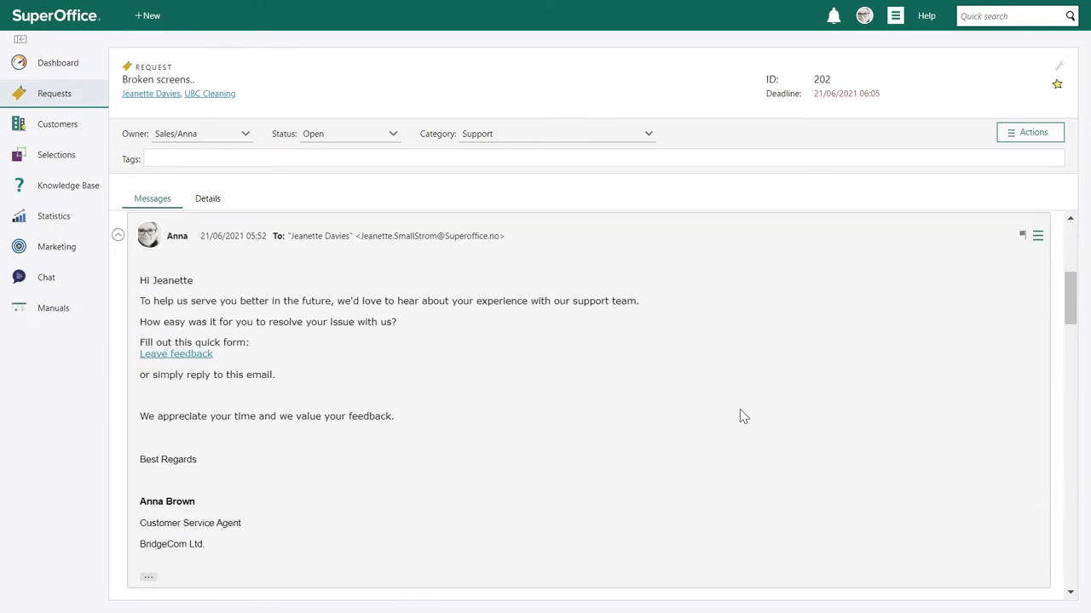
pyautogui.scroll(-4, 739, 416)
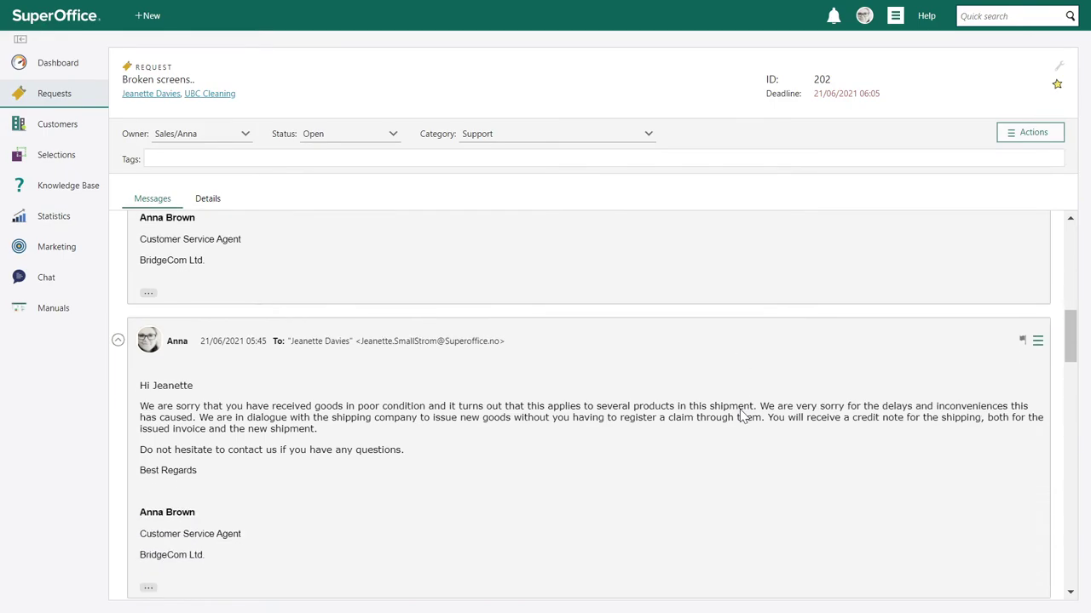
pyautogui.scroll(-1, 742, 415)
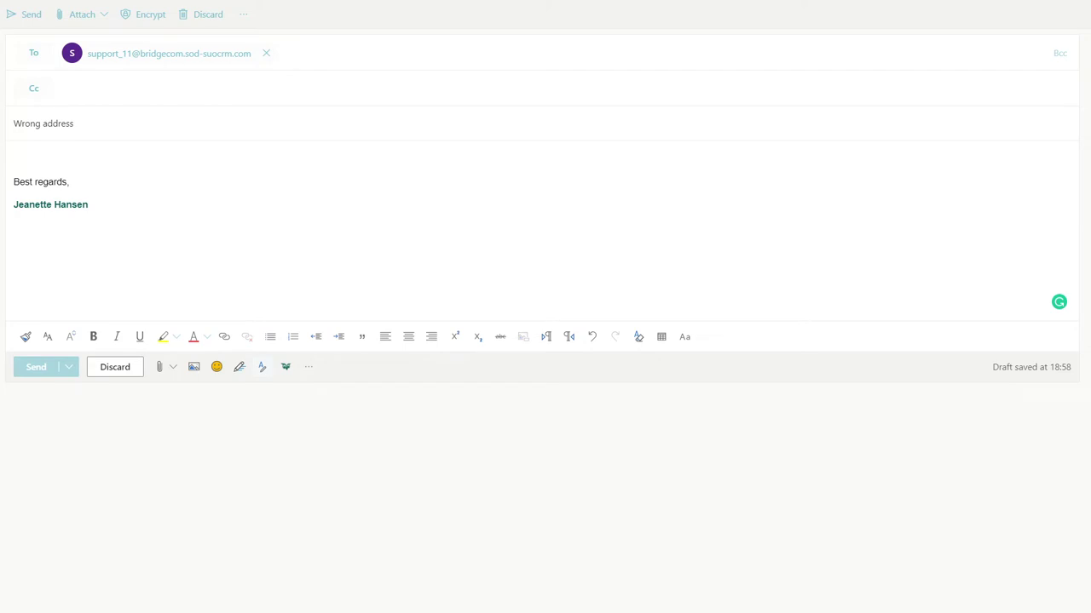
# - Paste the customer's address-change message into the Wrong address email body above the signature
pyautogui.click(3, 138)
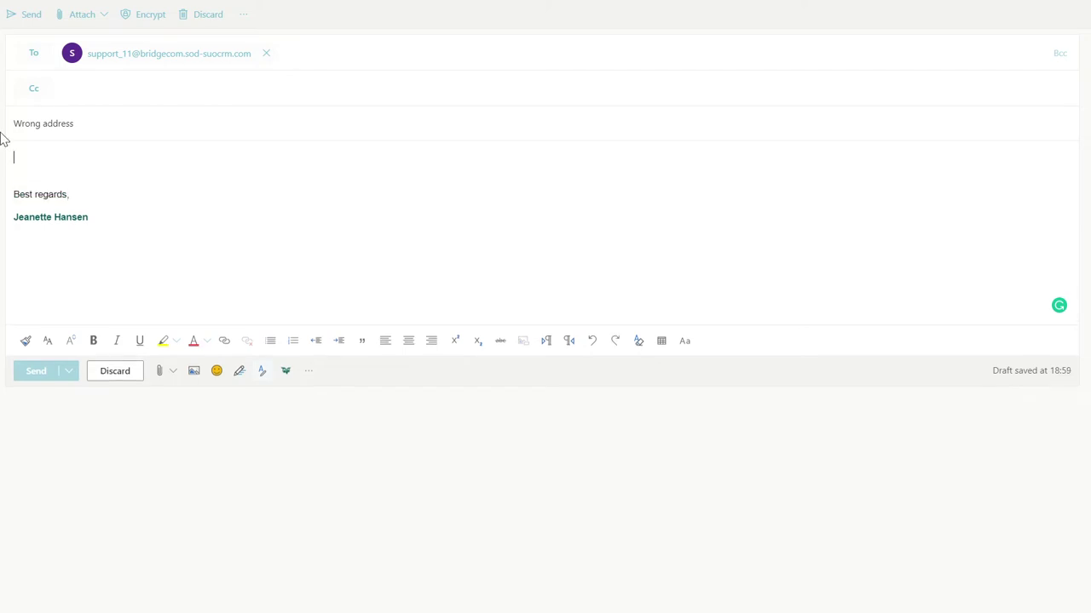
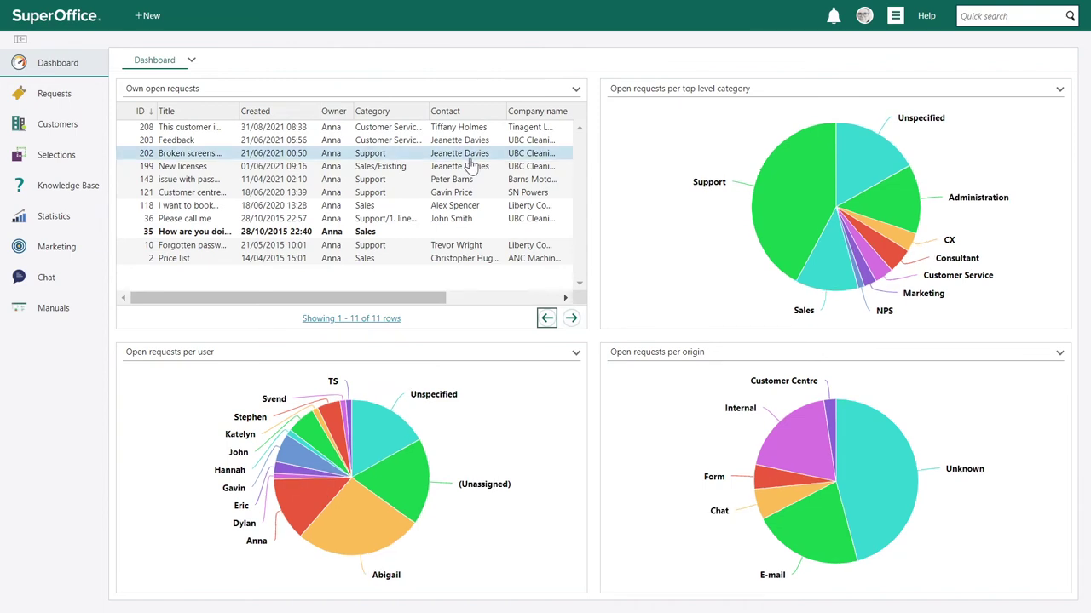
# - List the open Support requests from the dashboard chart and open request 210 Wrong address
pyautogui.click(786, 200)
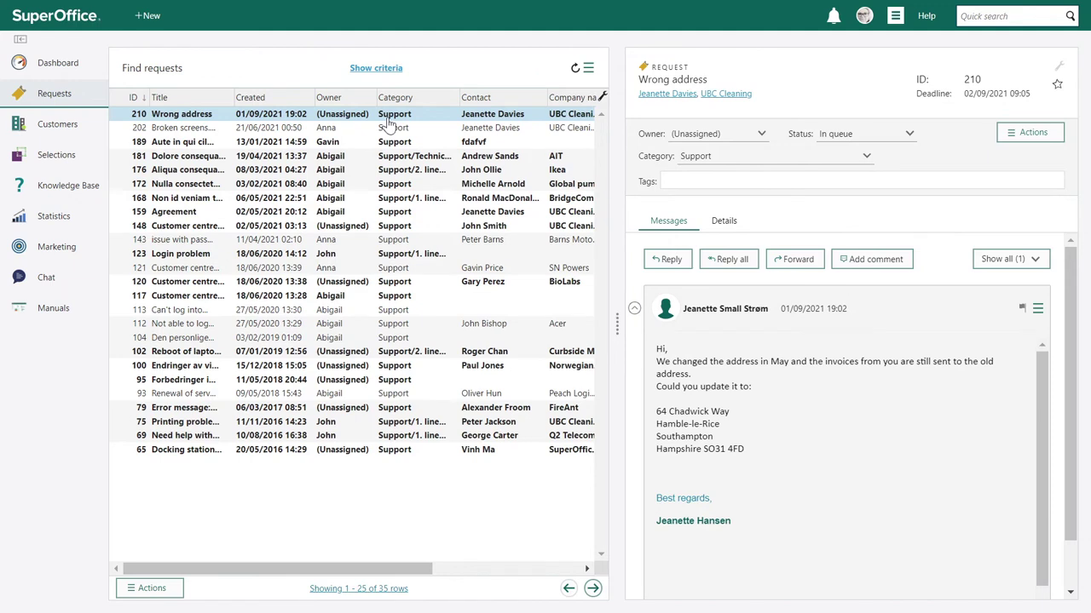
pyautogui.doubleClick(386, 118)
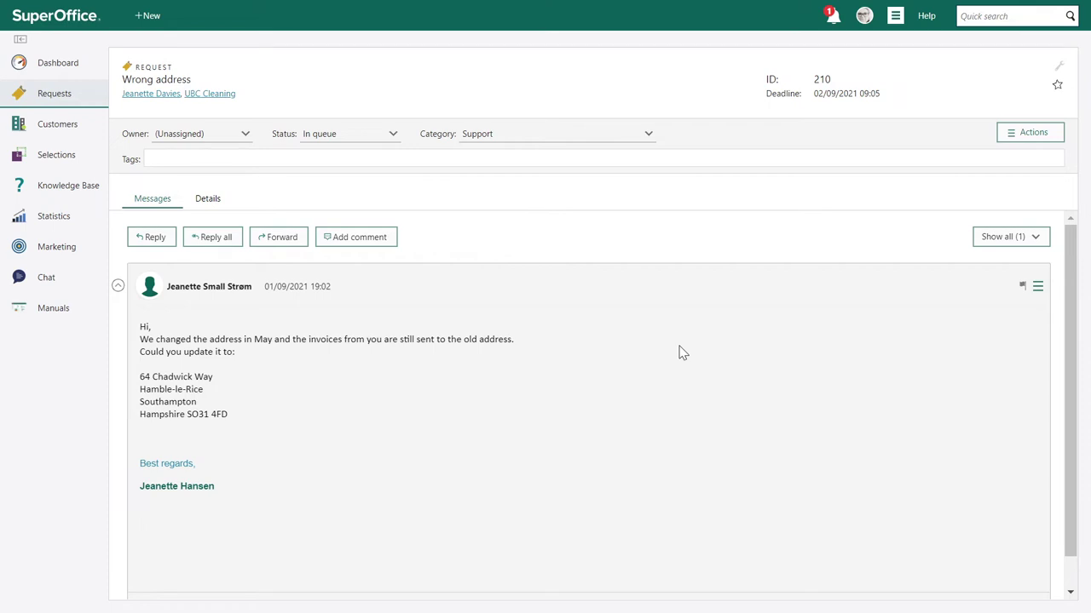
# - Apply the Move to invoices action to request 210 Wrong address
pyautogui.click(1028, 142)
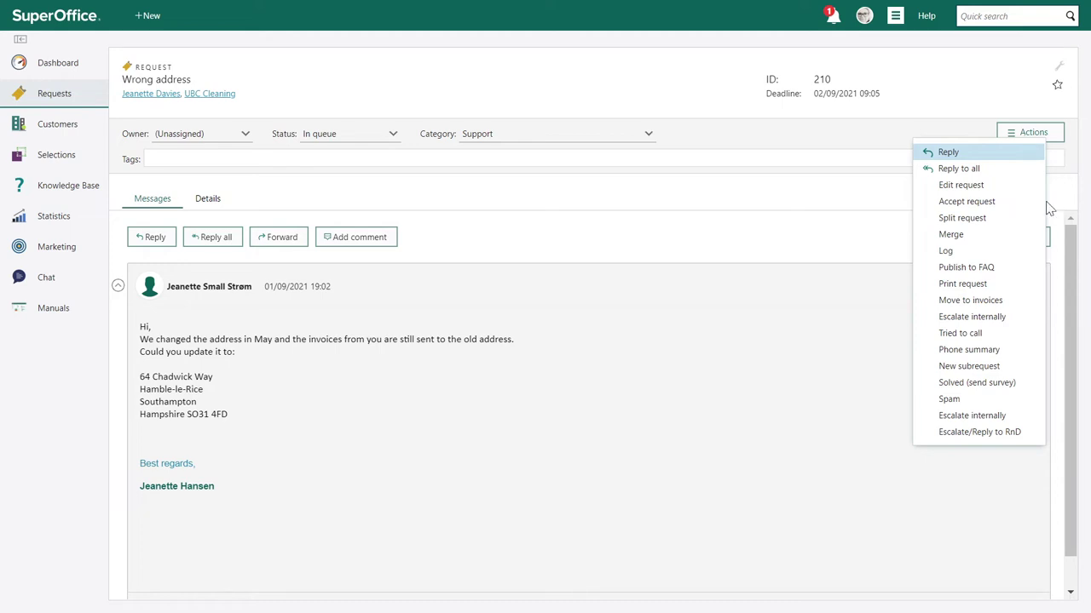
pyautogui.click(972, 303)
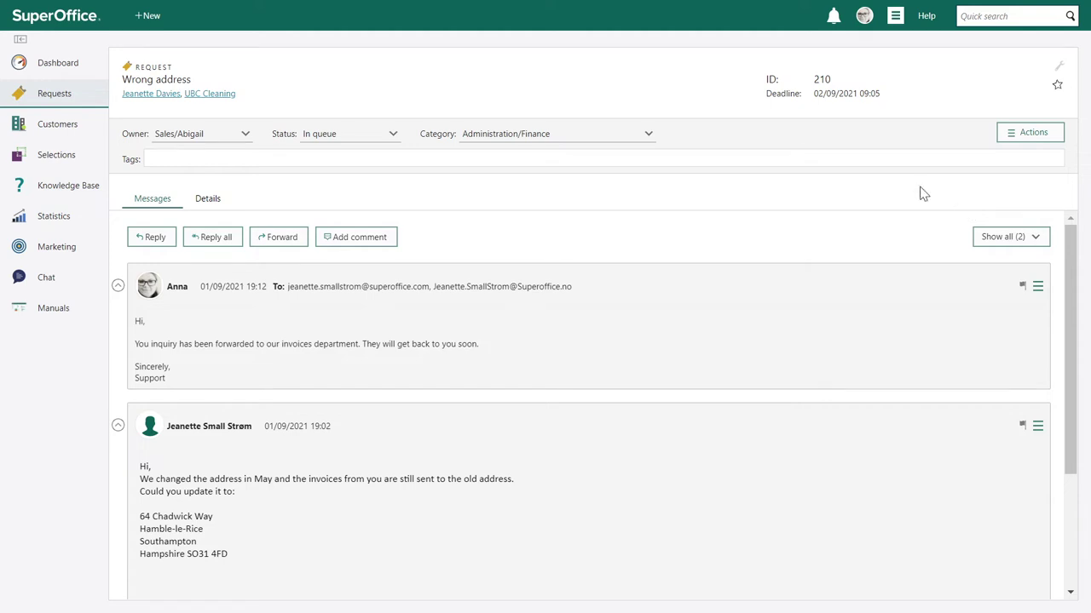
# - Review a UBC Cleaning contact's details, then return to the company's Head office page
pyautogui.click(212, 95)
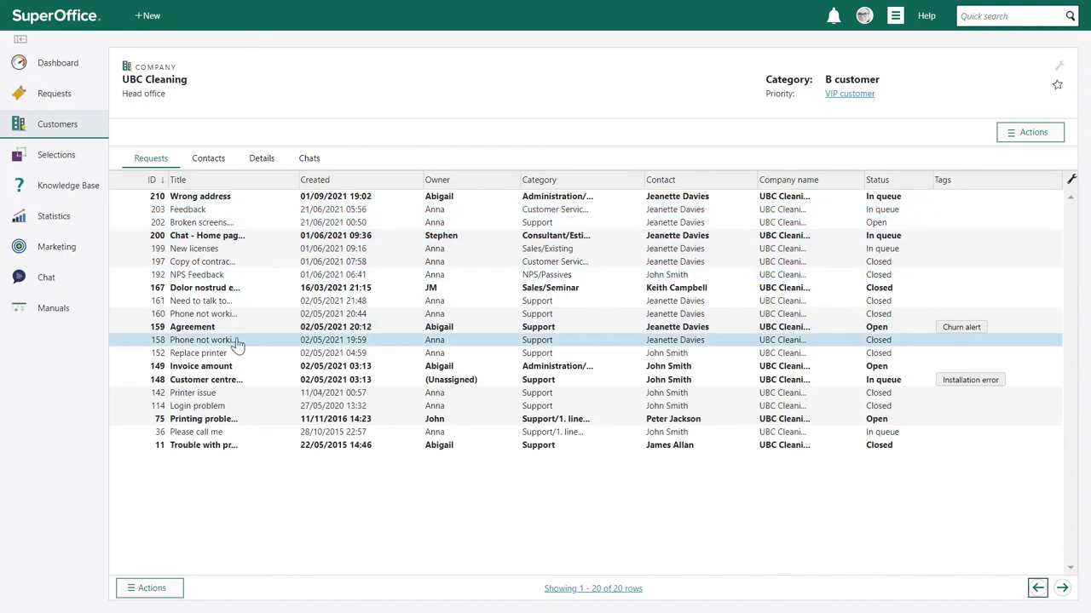
pyautogui.click(215, 162)
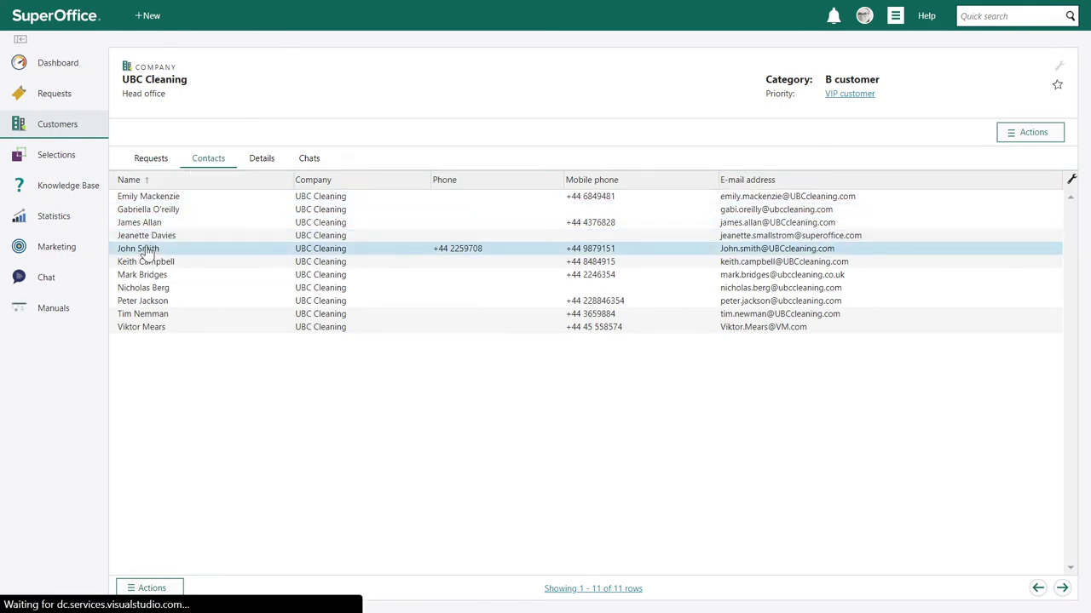
pyautogui.click(147, 249)
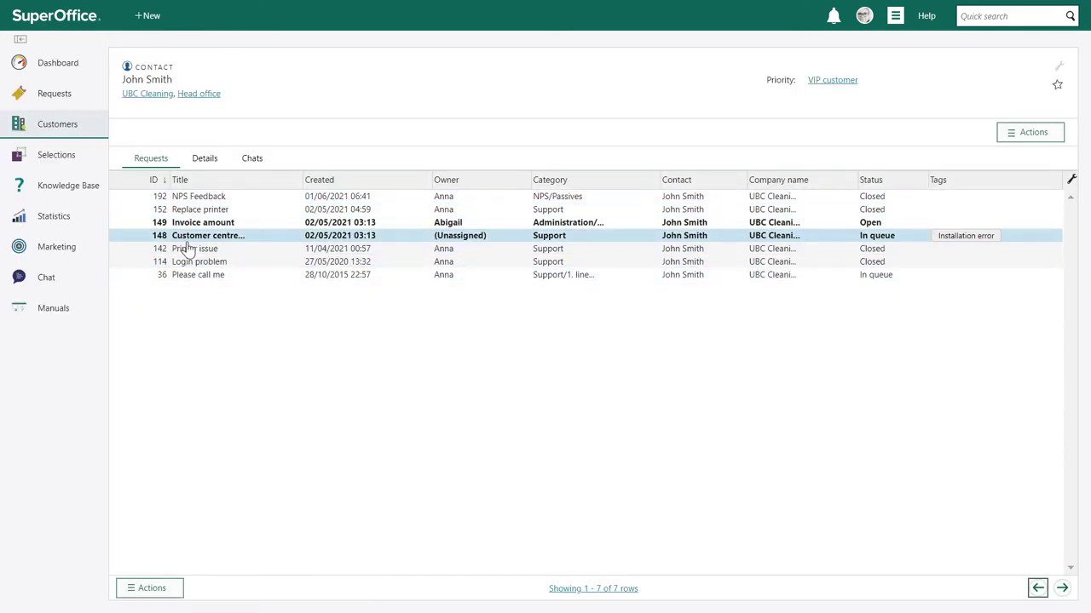
pyautogui.click(213, 162)
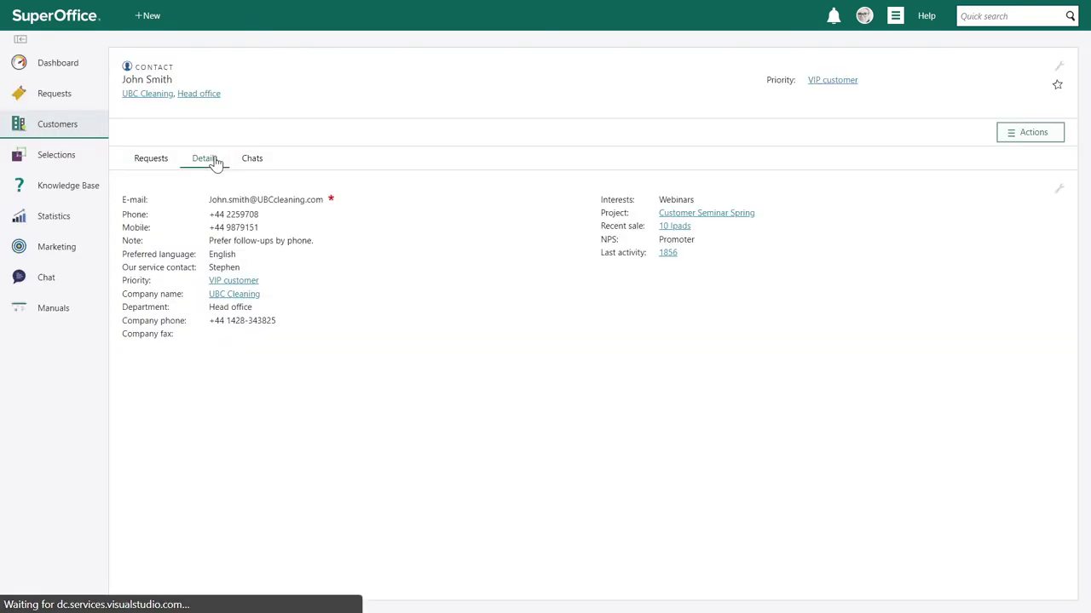
pyautogui.moveTo(151, 240)
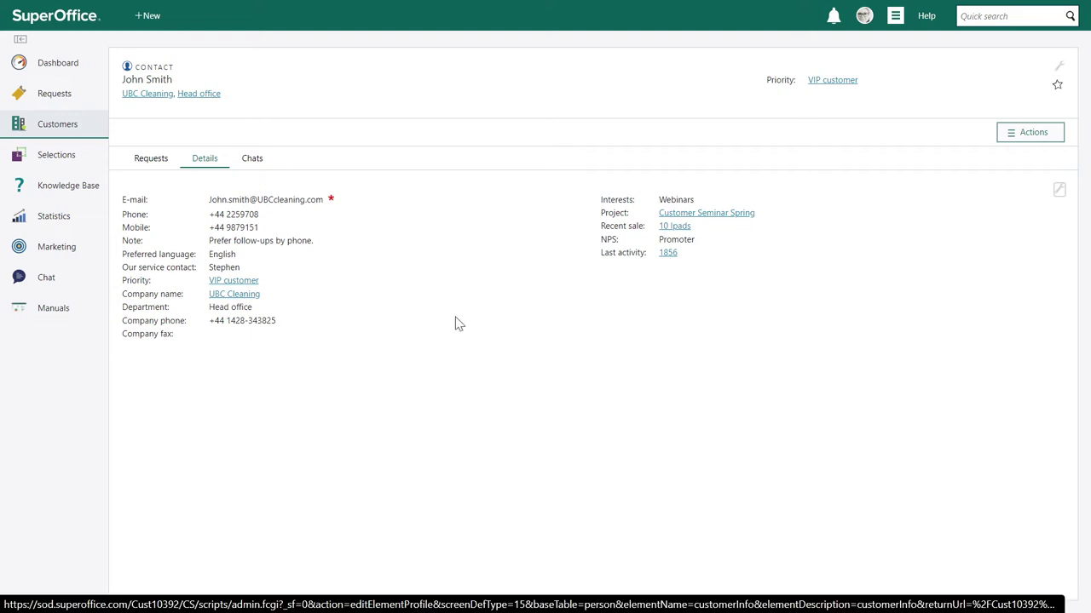
pyautogui.click(197, 97)
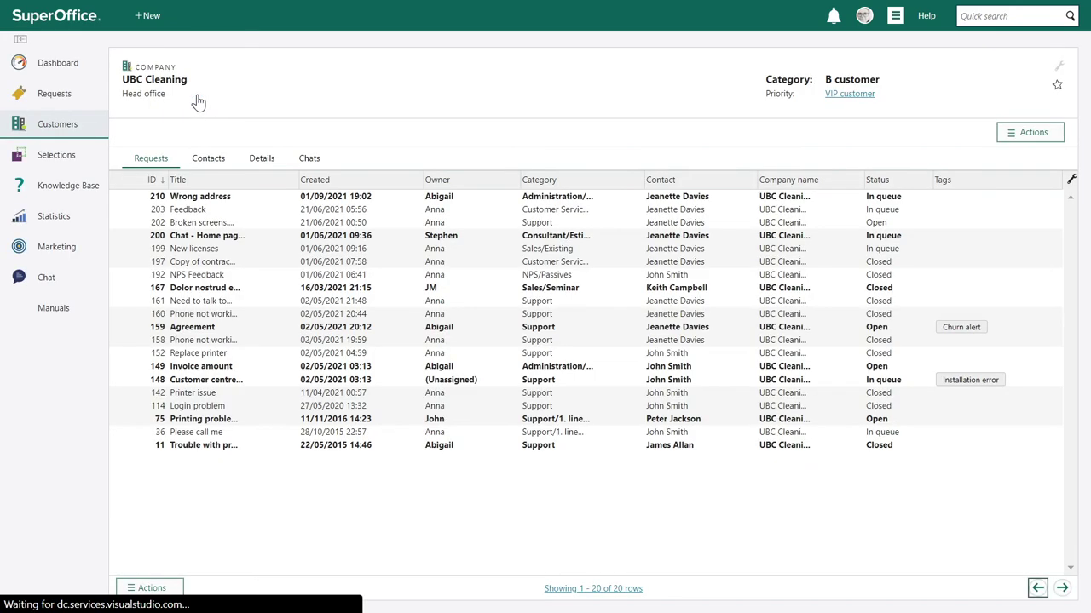
# - Open request 197 Copy of contract and read through its messages
pyautogui.click(238, 265)
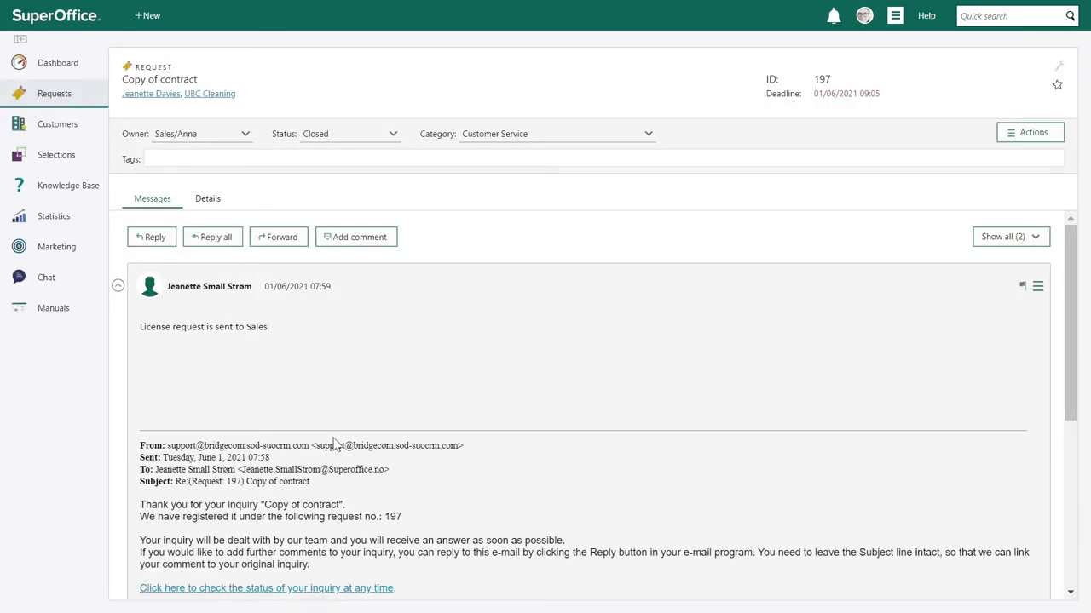
pyautogui.scroll(-3, 336, 439)
pyautogui.scroll(-2, 336, 438)
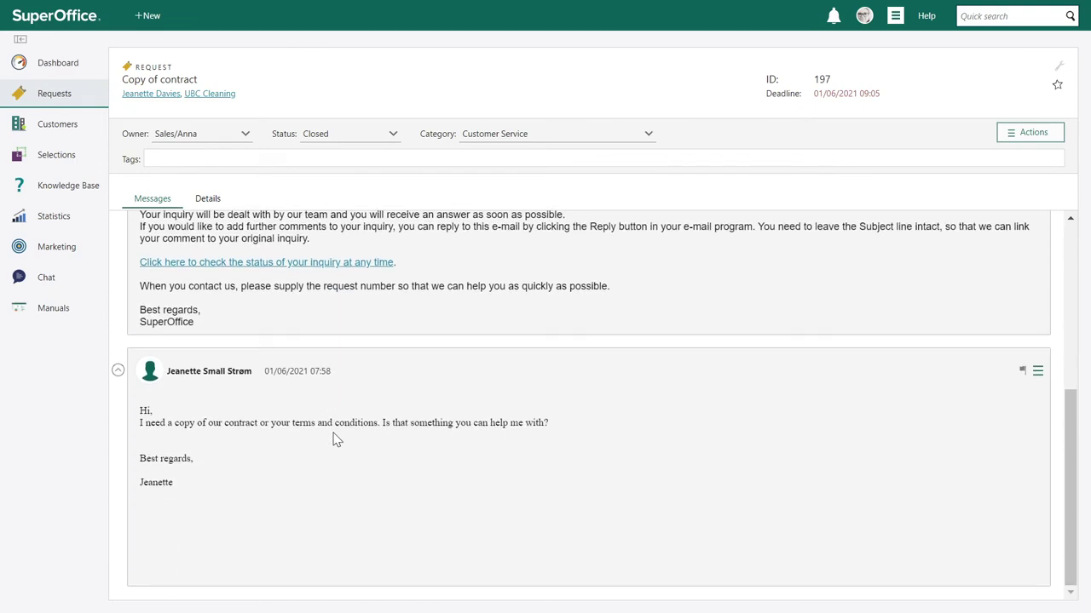
pyautogui.scroll(5, 337, 439)
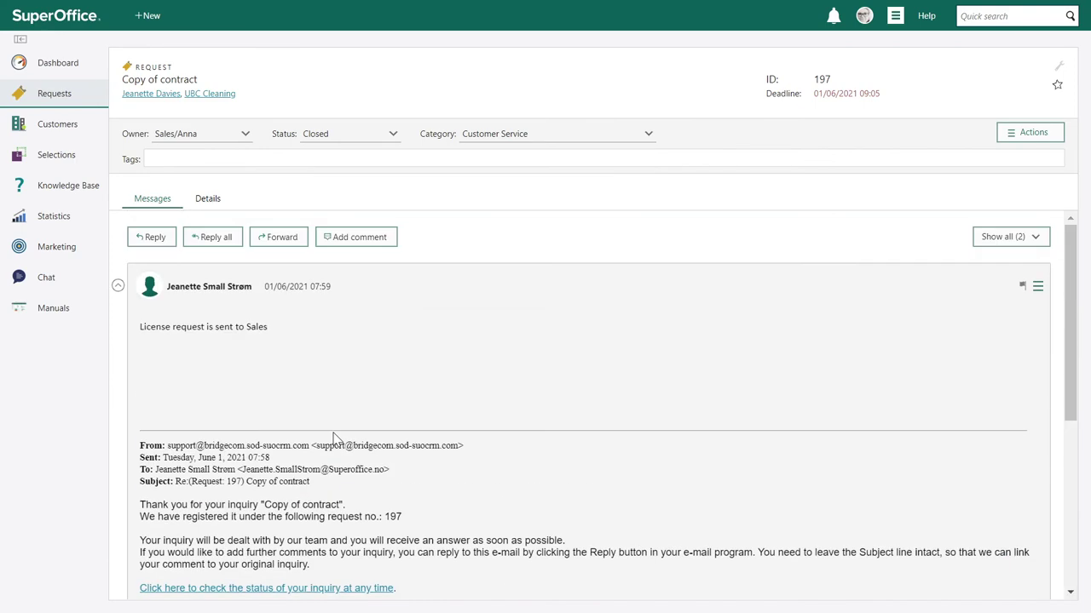
# - Send a reply using the 'Our terms and conditions' reply template
pyautogui.click(150, 238)
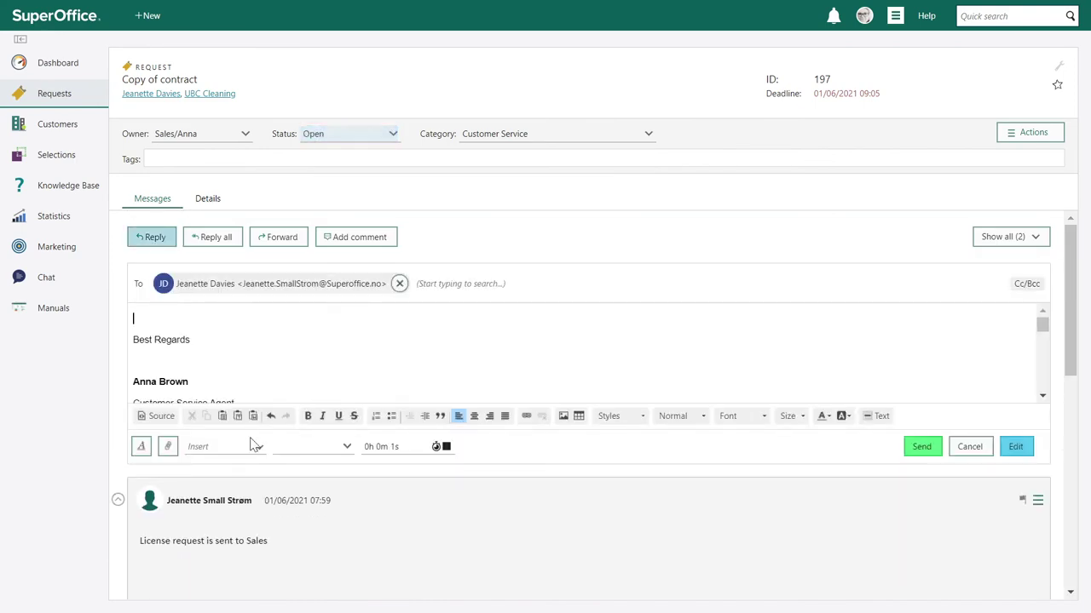
pyautogui.click(249, 446)
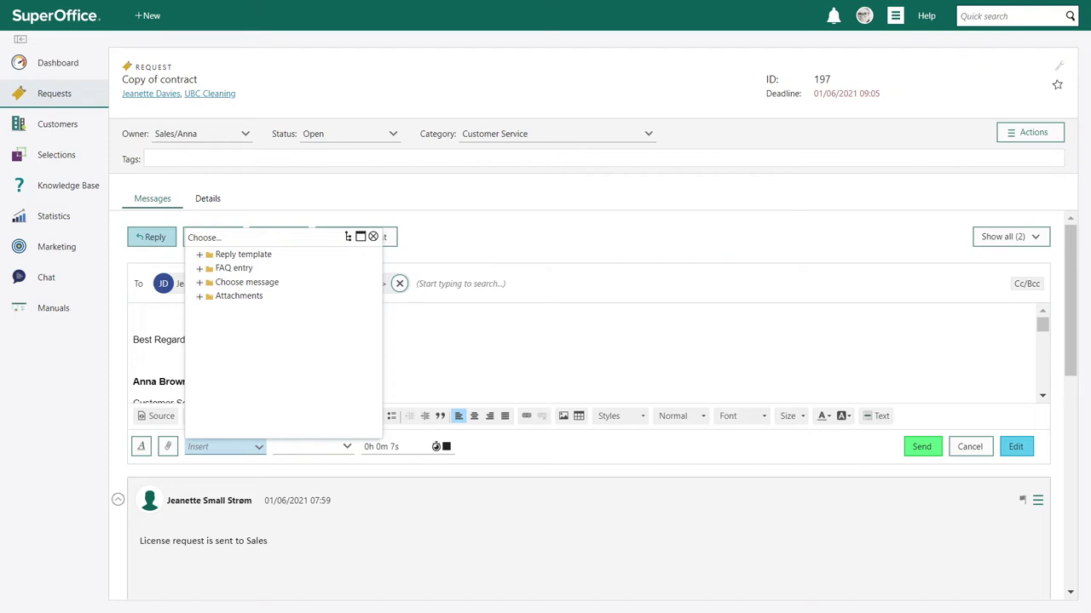
pyautogui.click(199, 255)
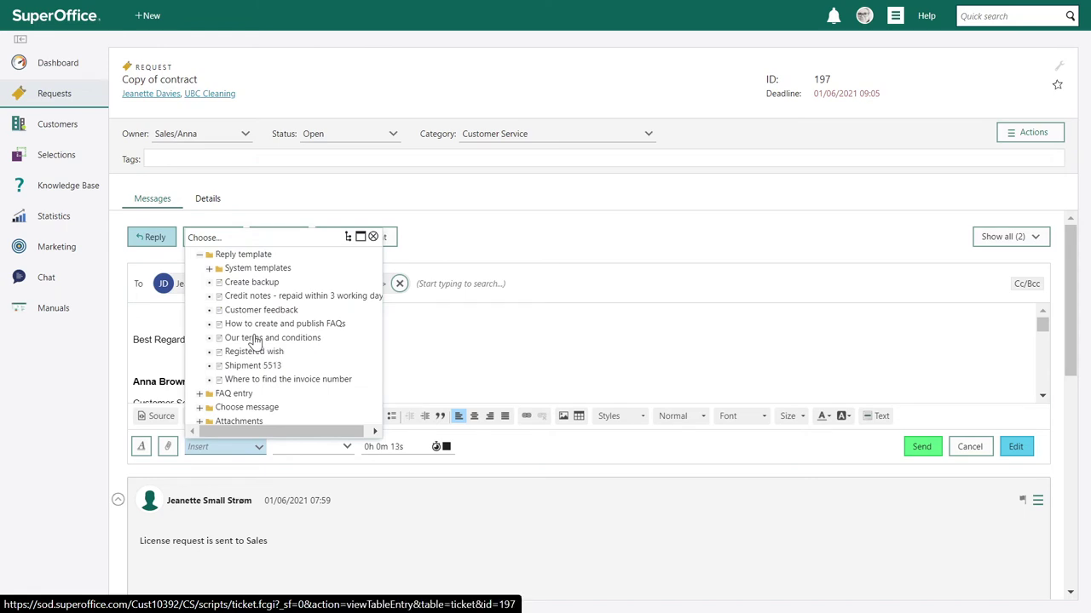
pyautogui.click(254, 341)
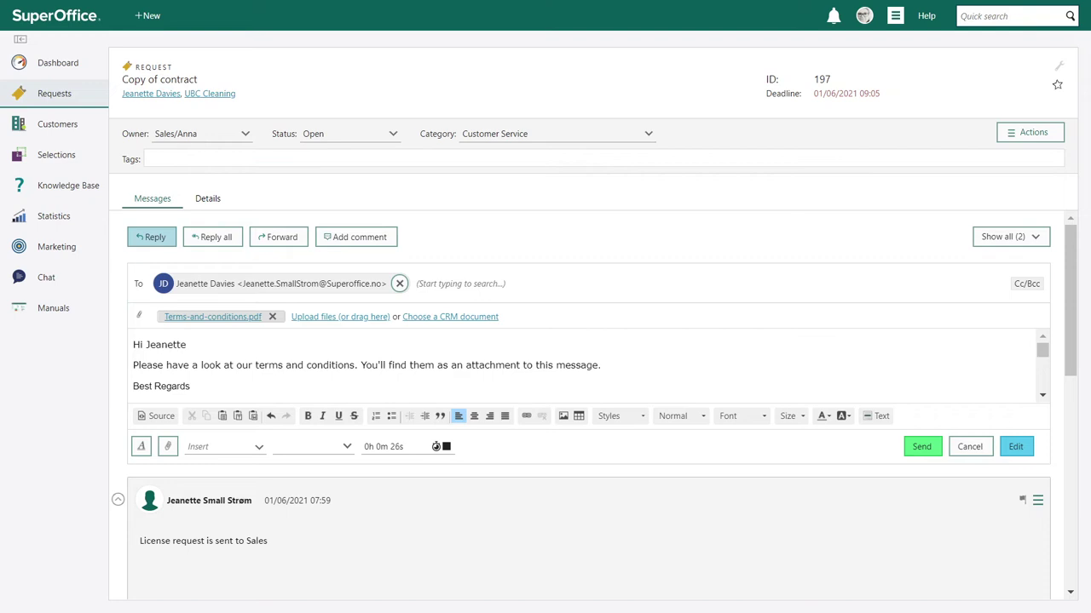
pyautogui.click(920, 455)
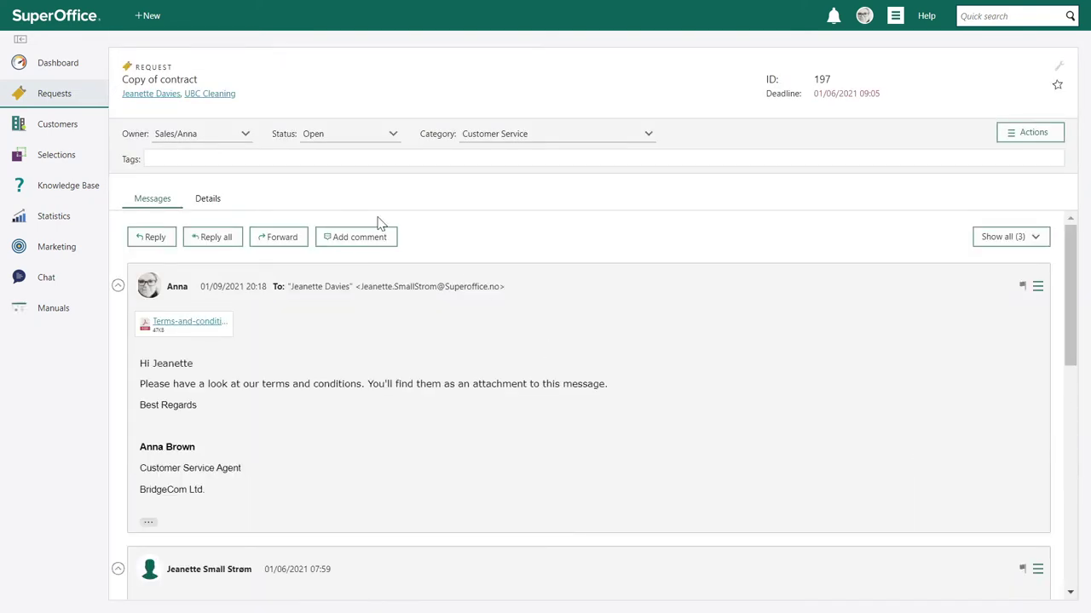
# - Return to the UBC Cleaning company page and open request 202 Broken screens from its list
pyautogui.click(203, 94)
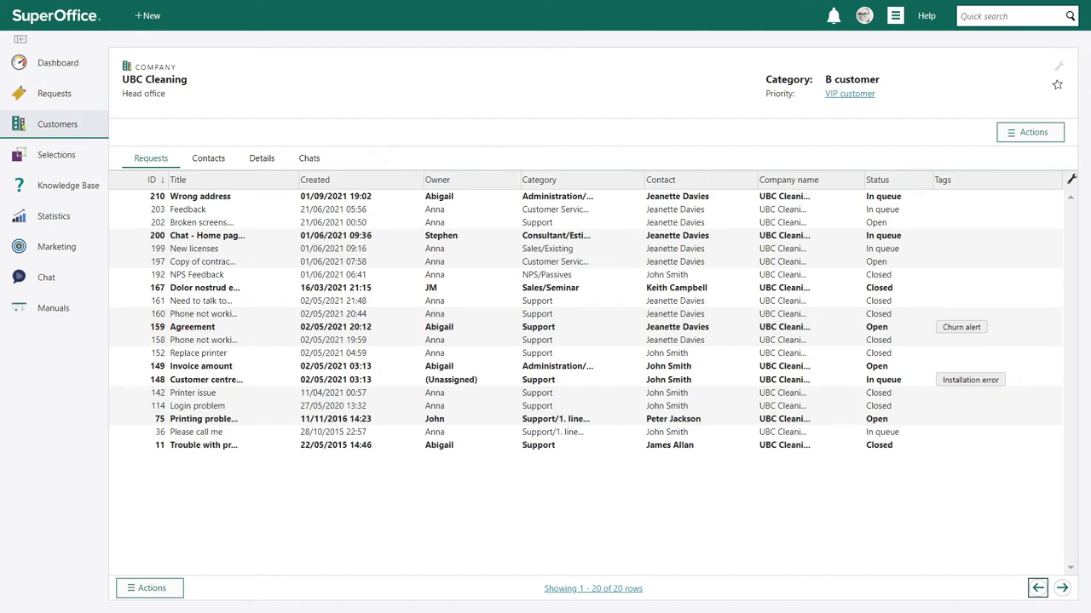
pyautogui.click(206, 225)
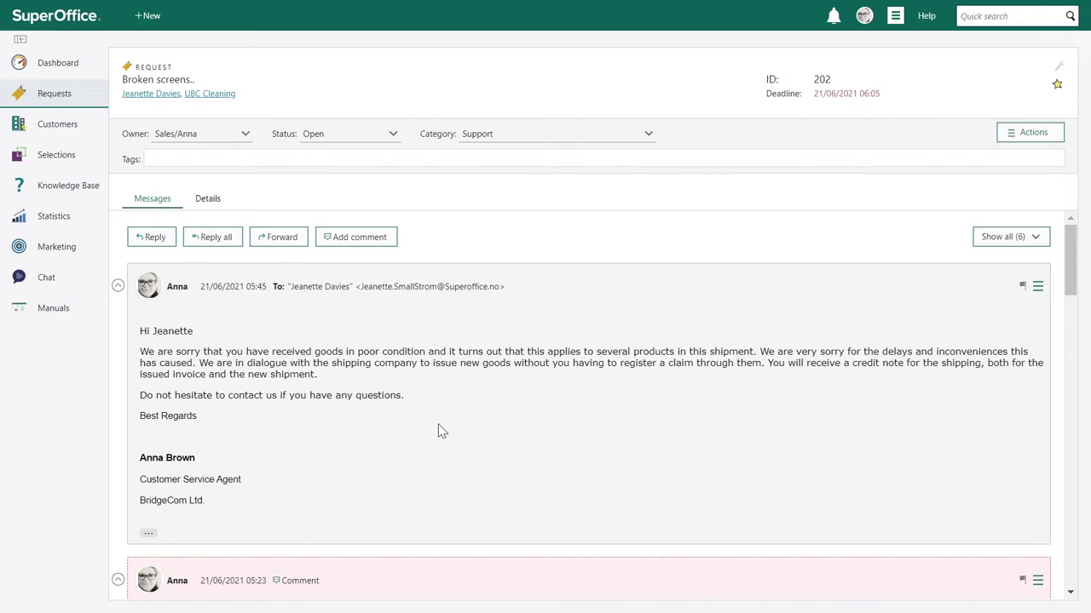
pyautogui.scroll(-3, 440, 431)
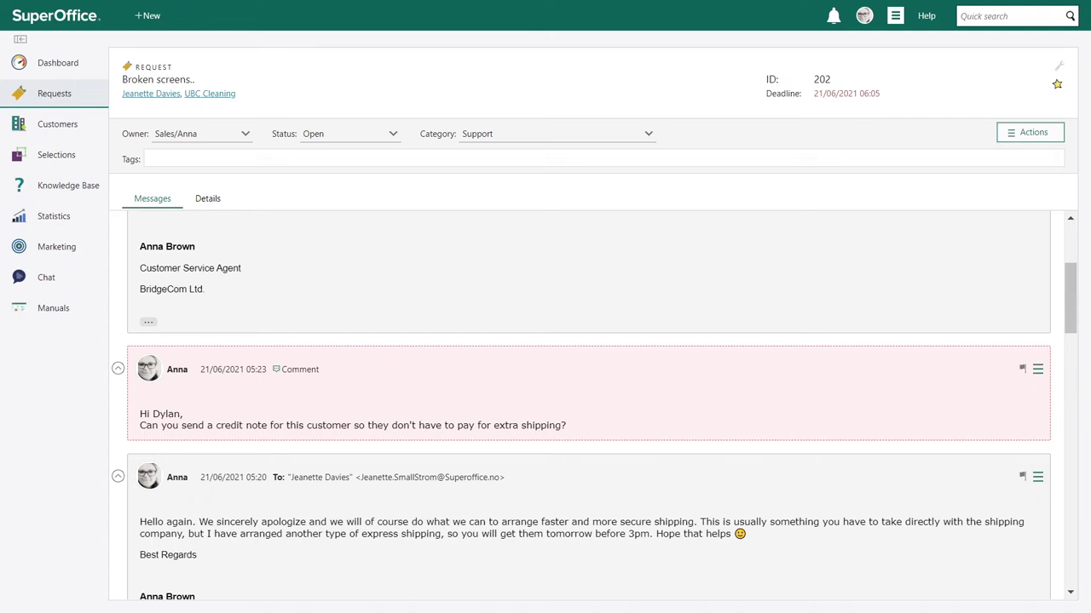
# - Create a new 'Shipping' tag and apply it to request 202
pyautogui.click(218, 161)
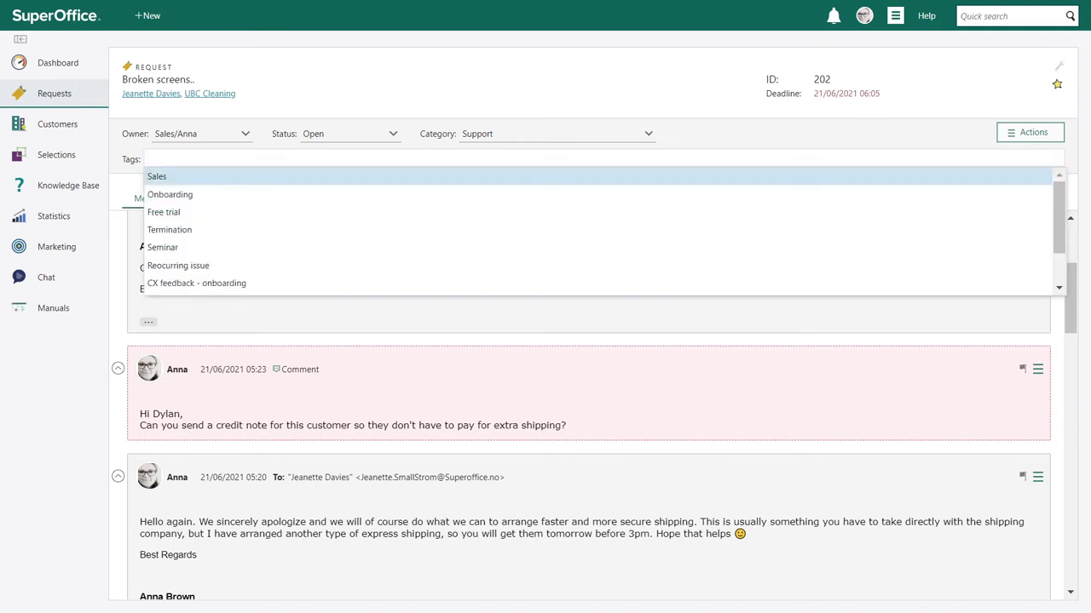
pyautogui.write('Shipping')
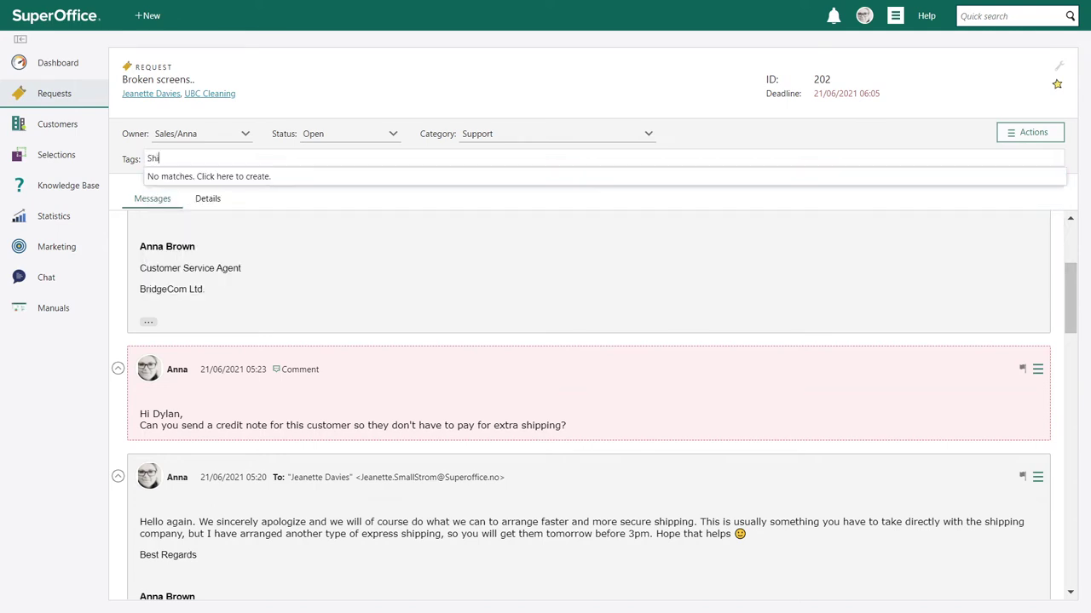
pyautogui.click(220, 177)
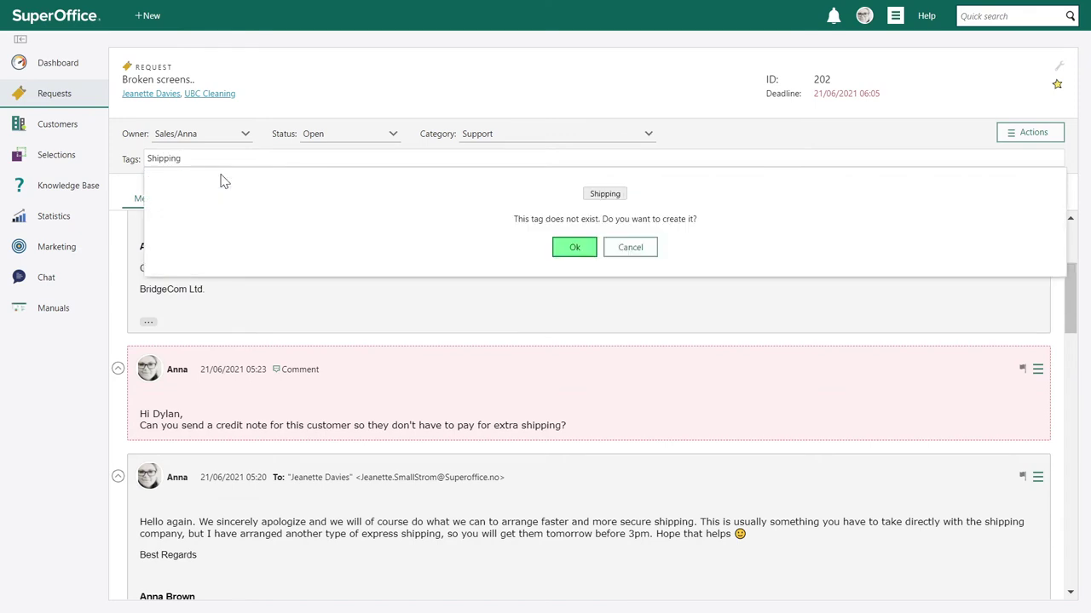
pyautogui.click(572, 248)
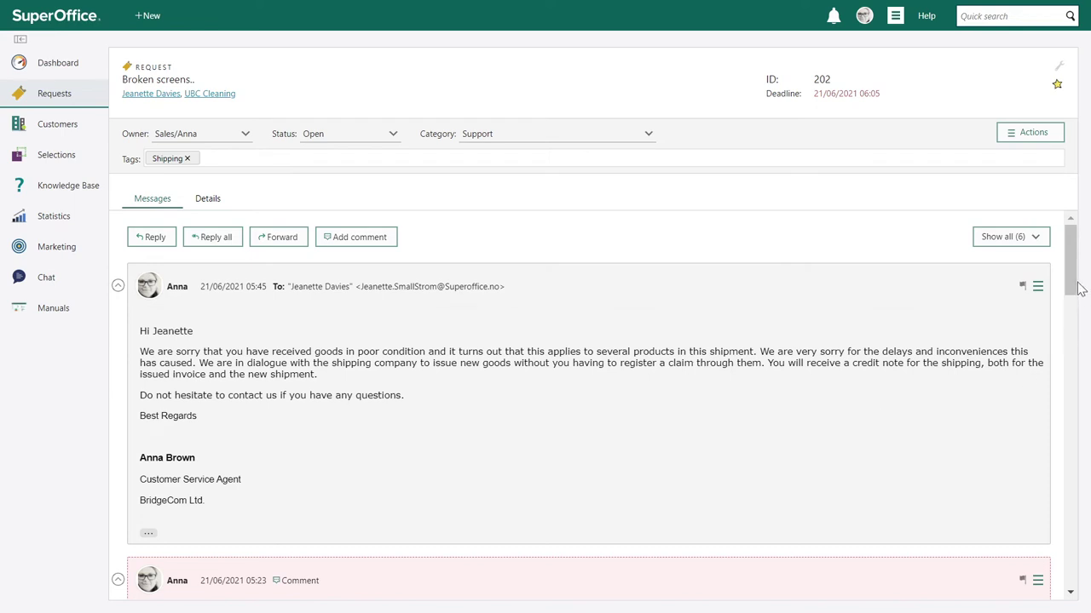
# - Close request 202 with the Customer feedback action and open the emailed bit.ly survey link
pyautogui.click(1024, 137)
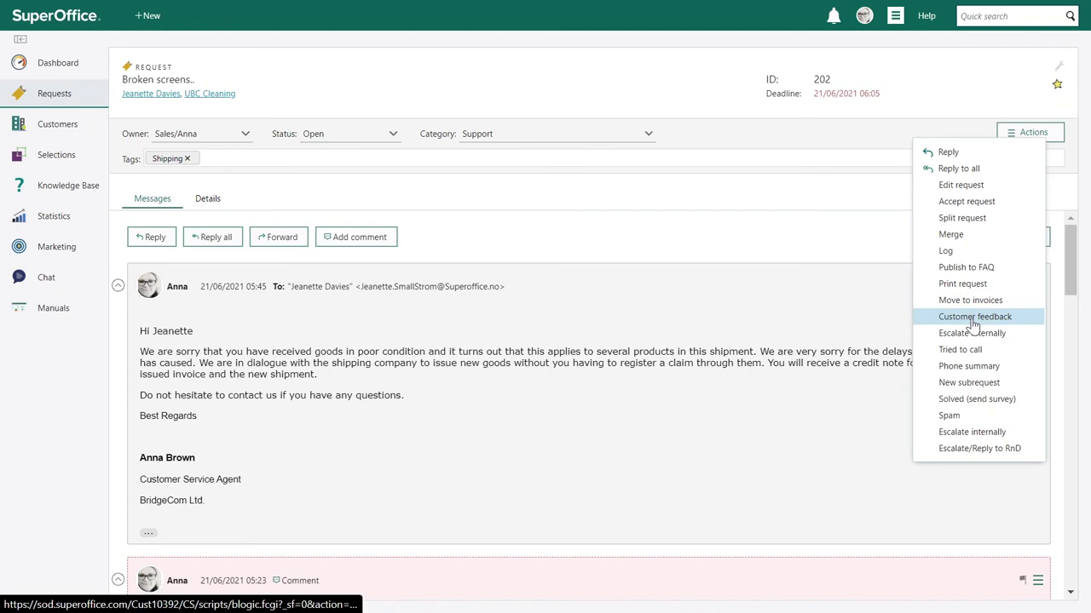
pyautogui.click(972, 321)
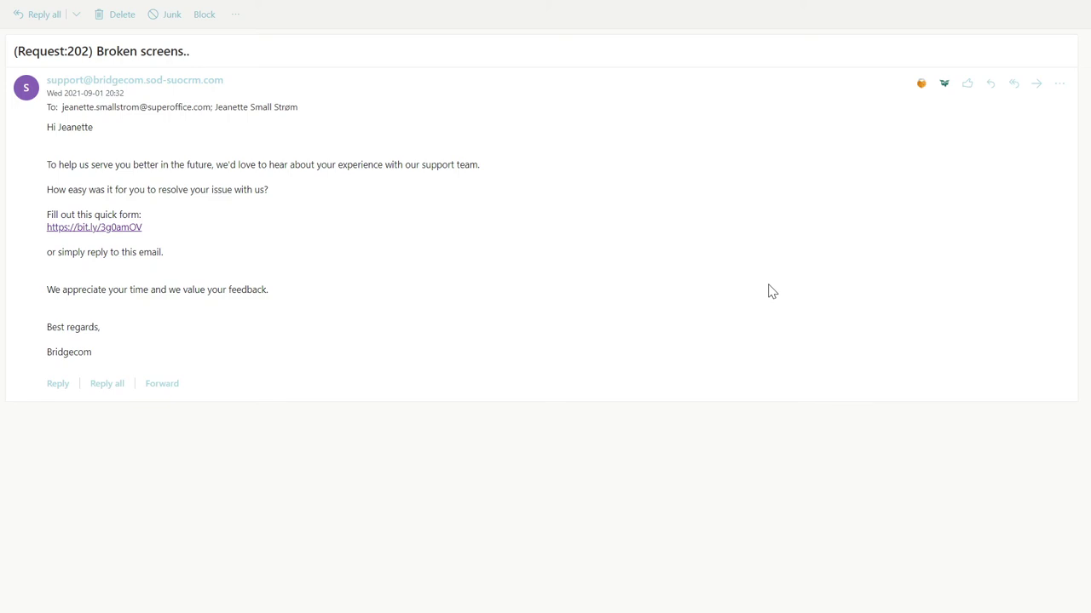
pyautogui.click(121, 226)
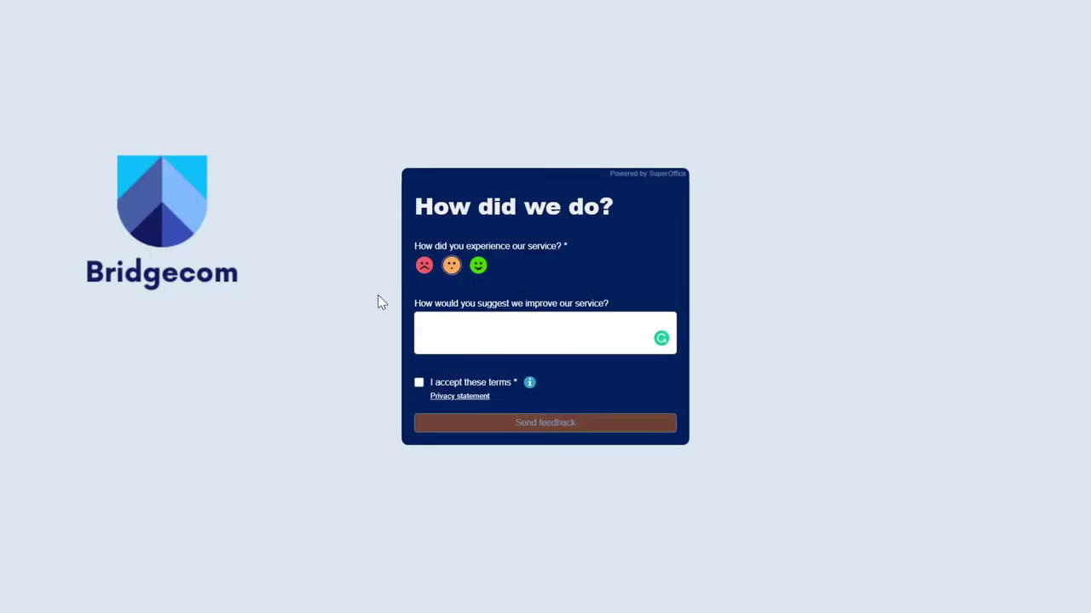
# - Submit feedback 'The claims form was too long. You should have sent new laptops without more details.' with terms accepted
pyautogui.write('The claims form was too long. You should have sent new laptops without more details.')
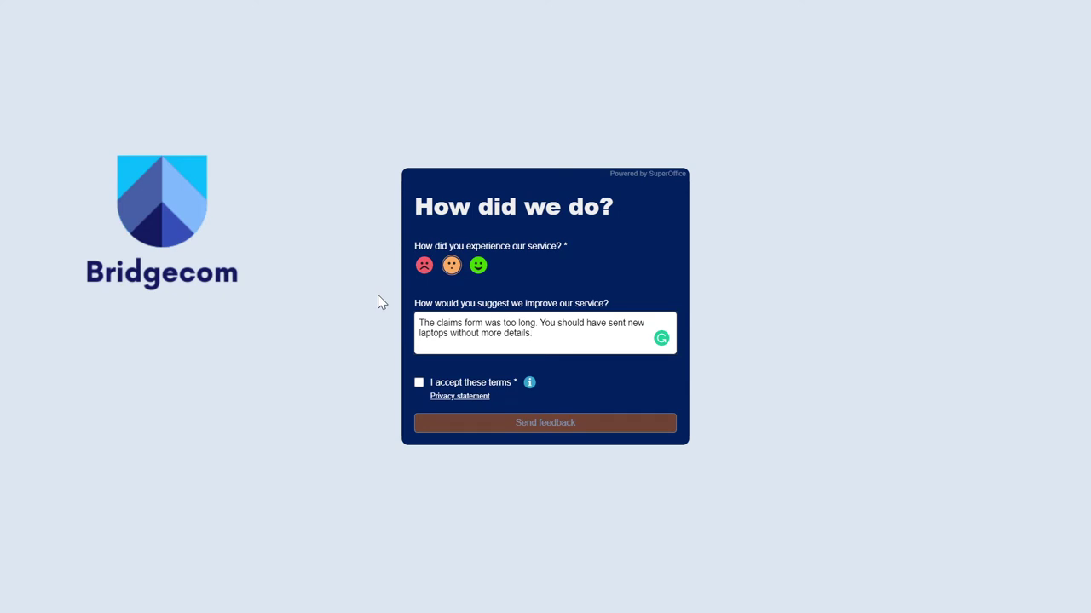
pyautogui.click(418, 382)
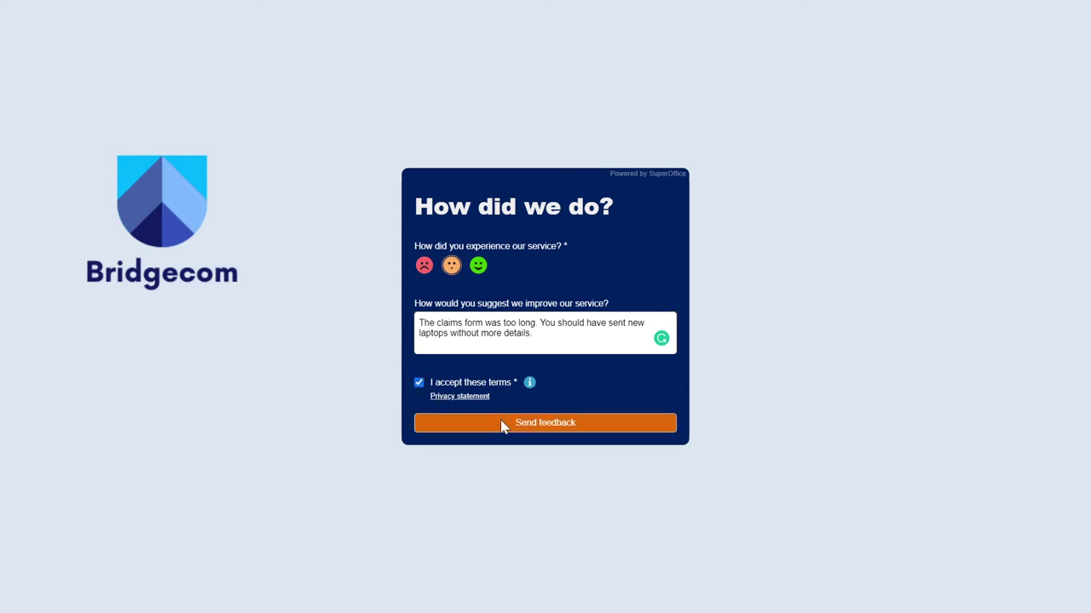
pyautogui.click(516, 424)
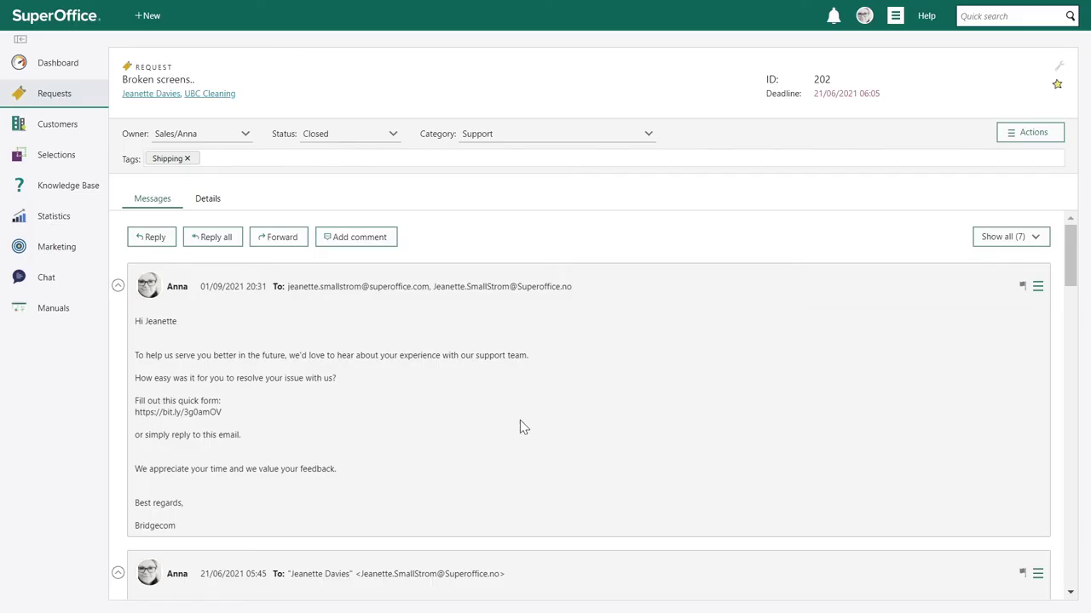
# - Open the Service feedback form from Marketing's Forms list to see its 5 submissions
pyautogui.moveTo(61, 252)
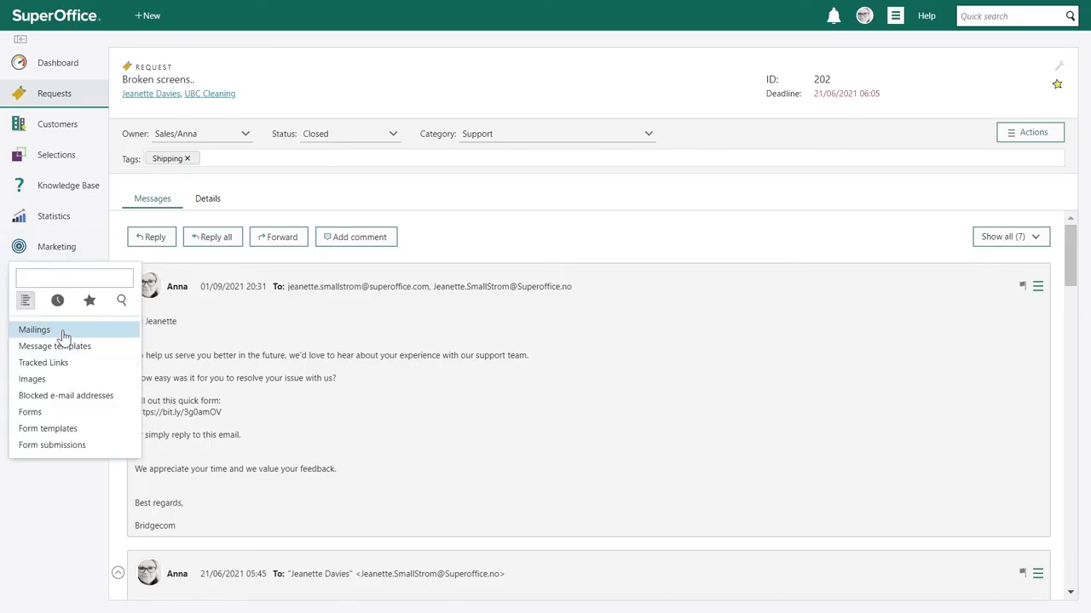
pyautogui.click(41, 414)
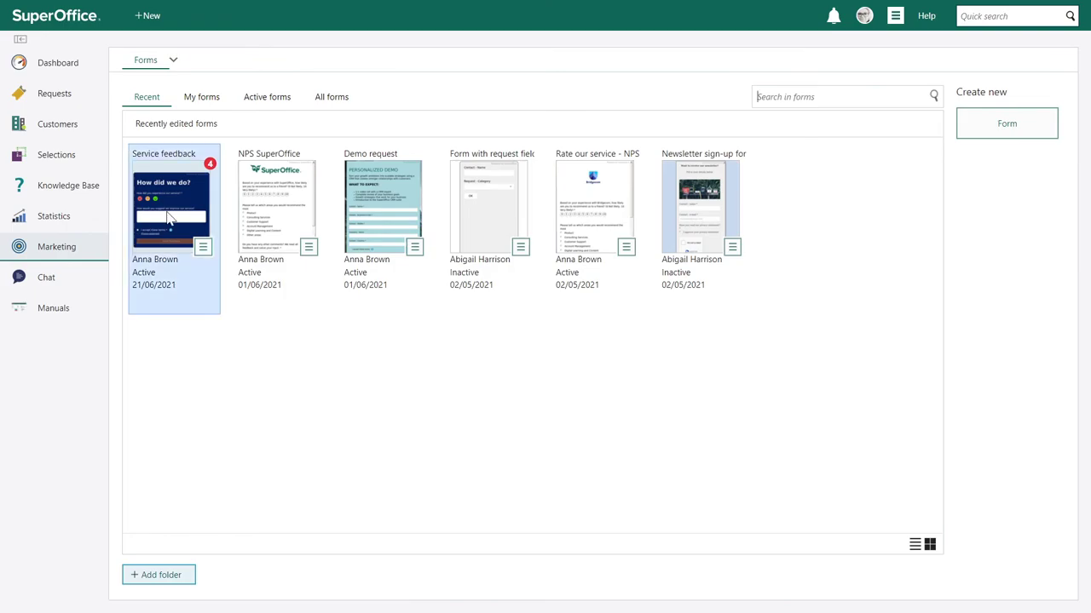
pyautogui.click(167, 215)
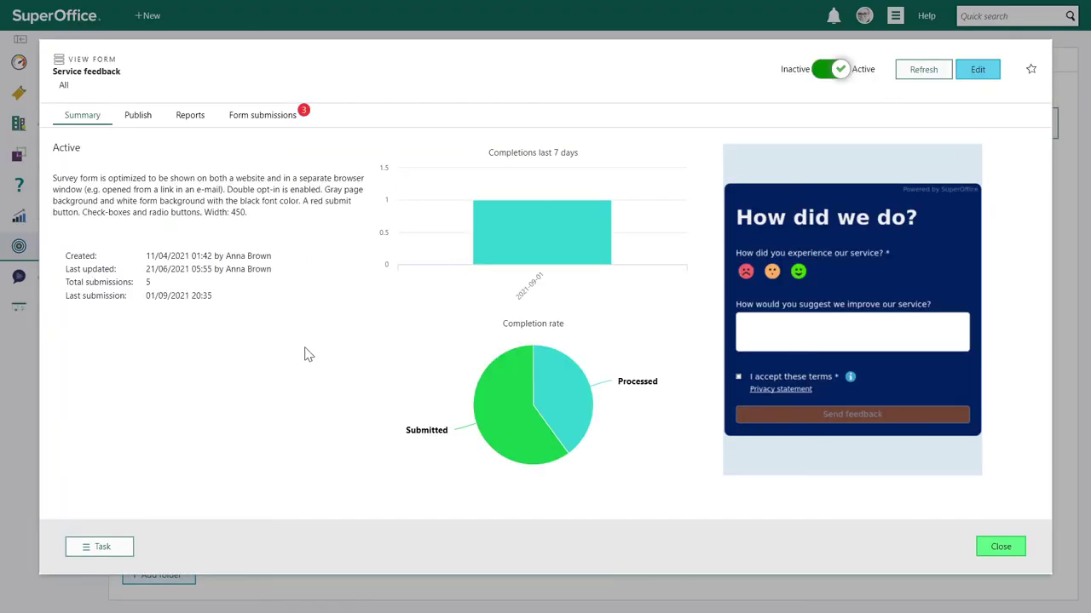
# - Review the latest Service feedback submission under Reports, then close it to return to UBC Cleaning
pyautogui.click(185, 117)
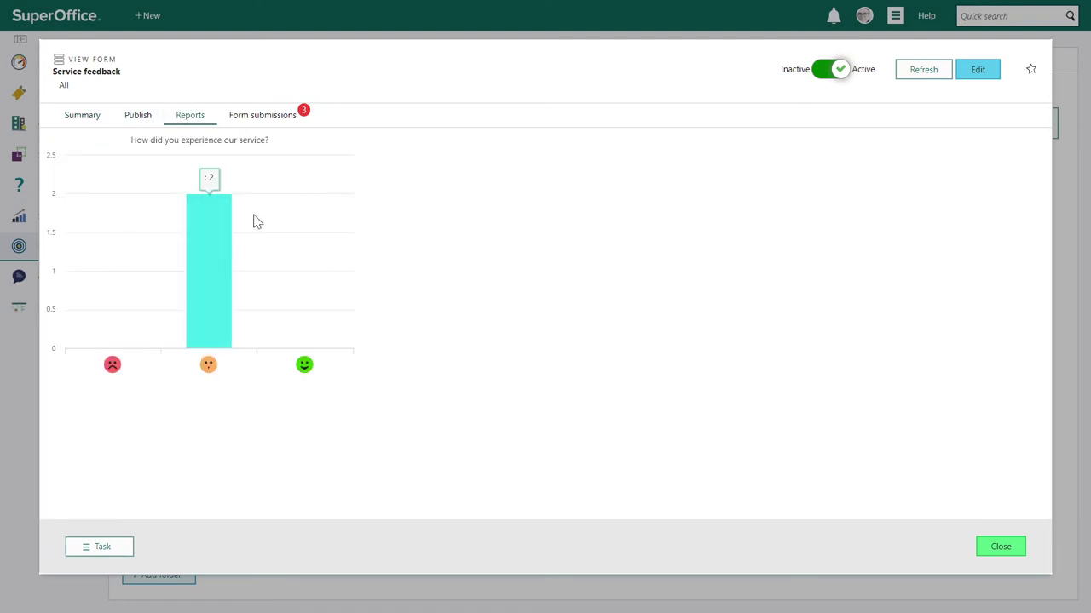
pyautogui.click(263, 119)
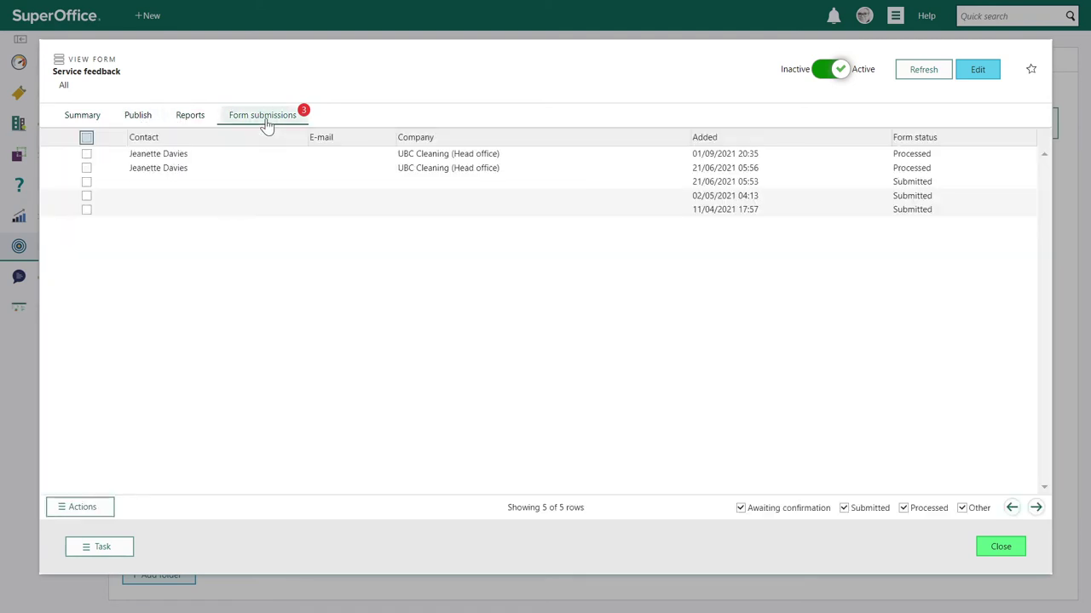
pyautogui.doubleClick(350, 166)
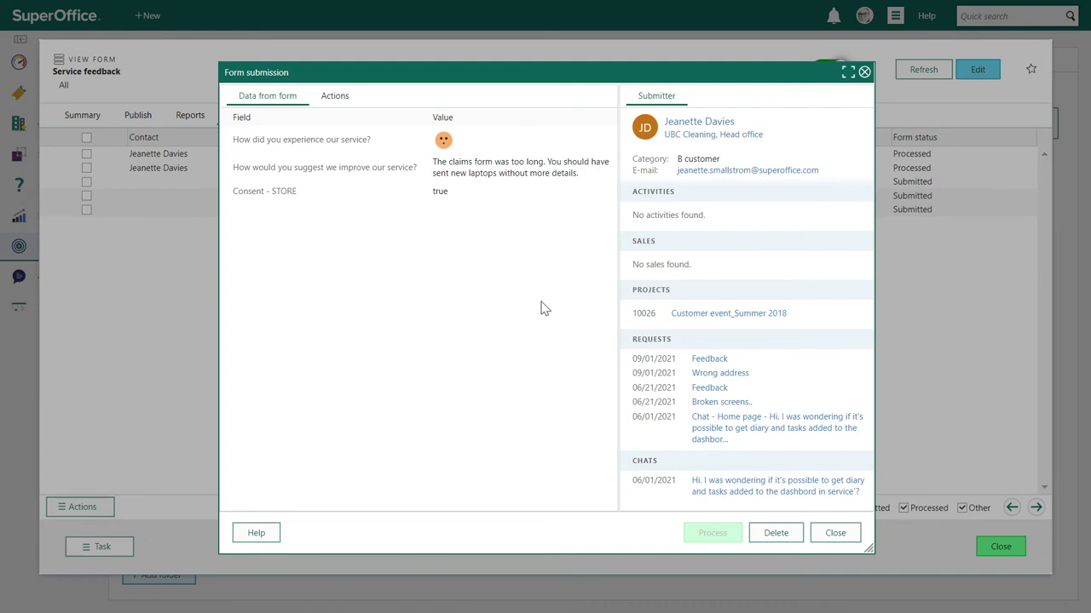
pyautogui.click(843, 535)
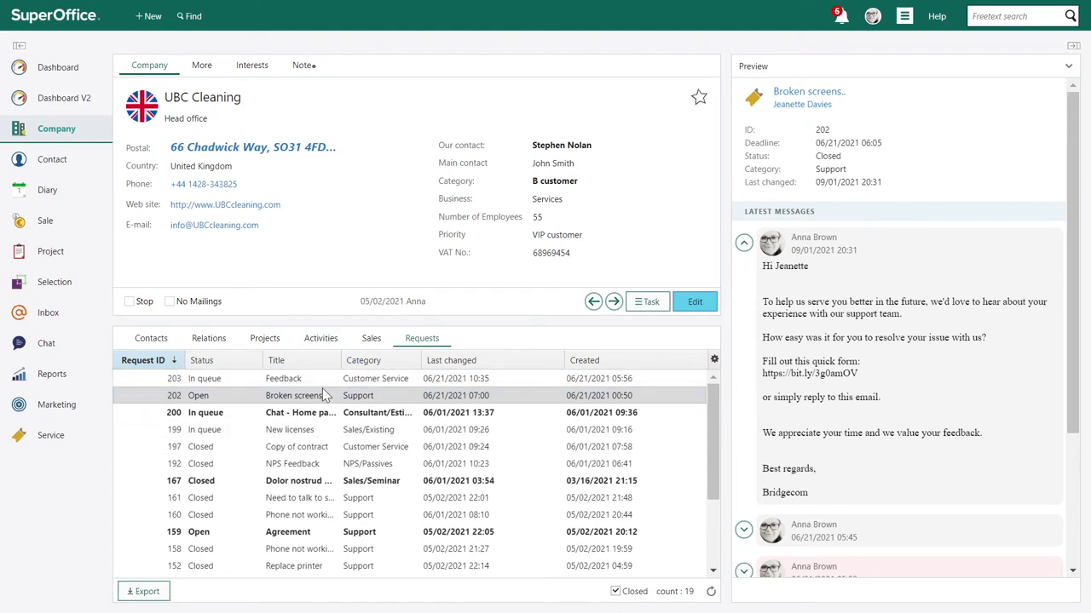
pyautogui.moveTo(324, 396)
pyautogui.click(322, 394)
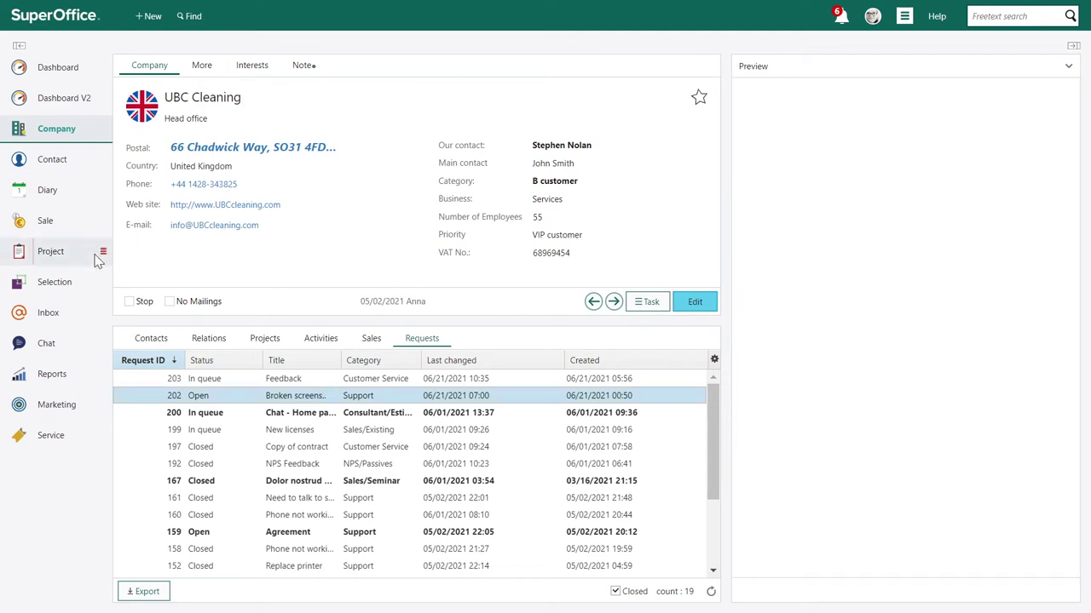
pyautogui.moveTo(62, 284)
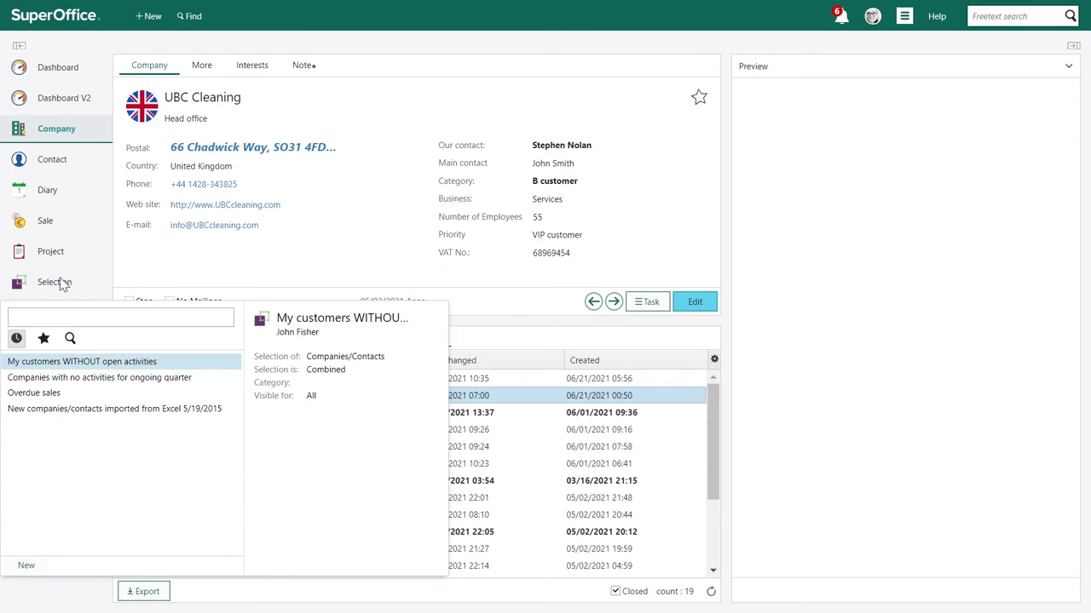
# - Open the 28-company 'My customers WITHOUT open activities' selection and show its bulk Task options
pyautogui.click(64, 362)
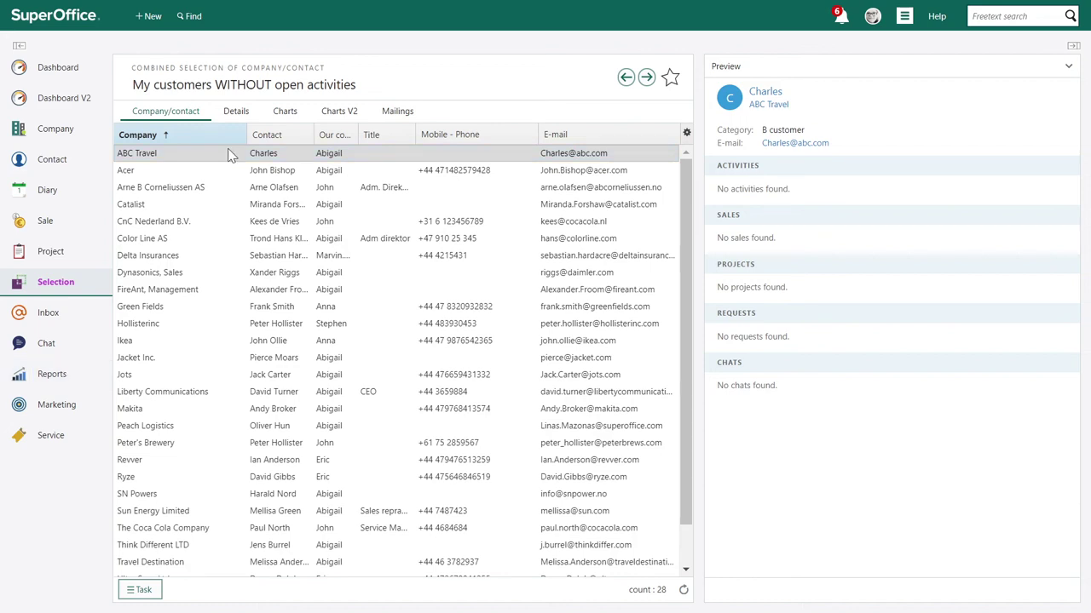
pyautogui.click(141, 590)
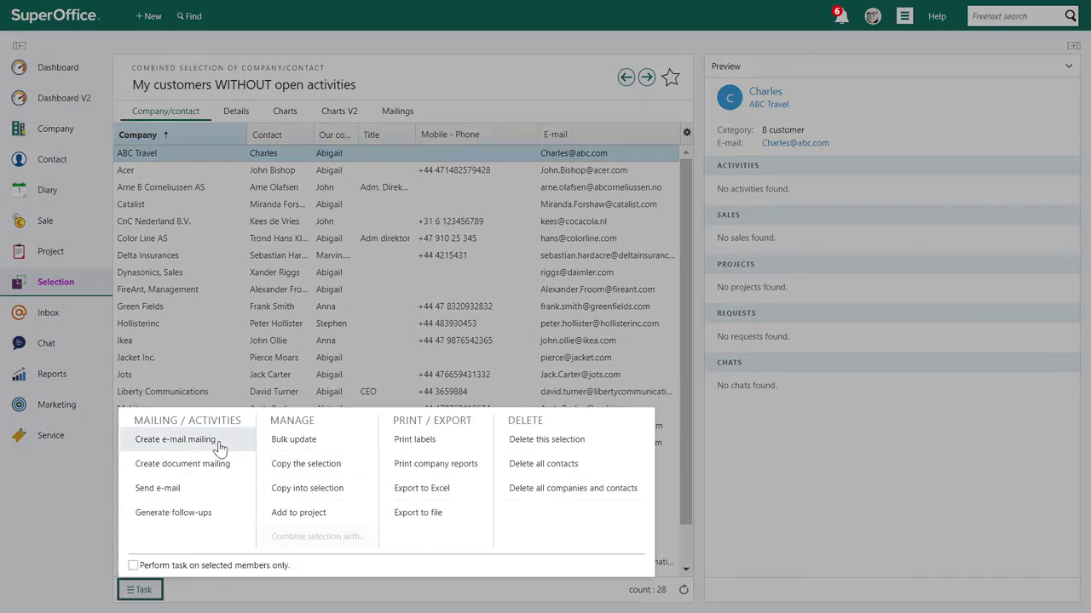
# - Generate contact-the-customer follow-ups on each company owner's activities list, then open ABC Travel's card
pyautogui.click(175, 512)
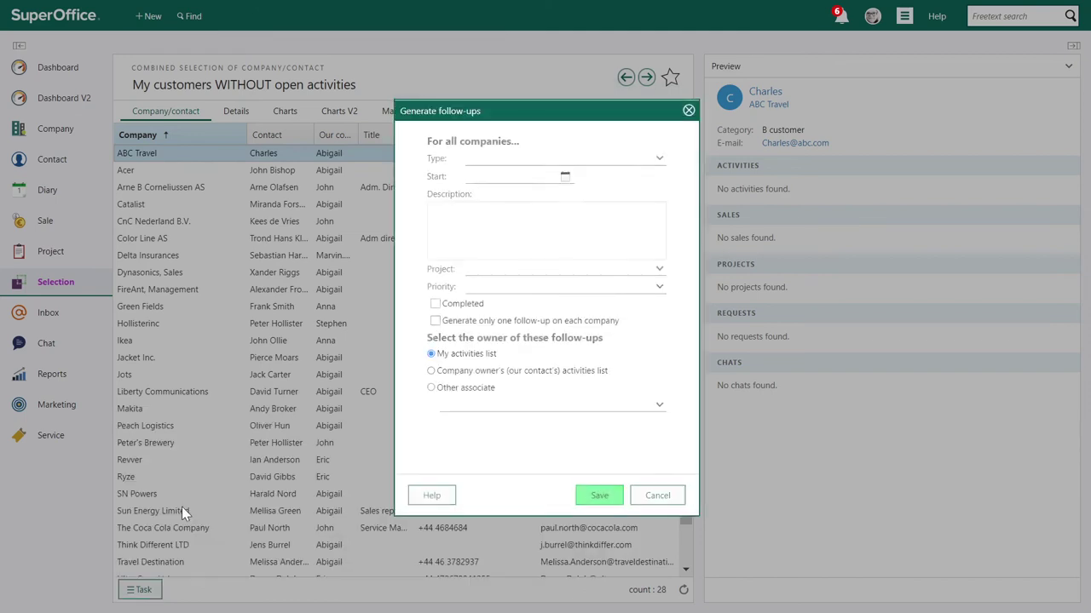
pyautogui.write('Contact the customer. We have not been in contact for 6 months')
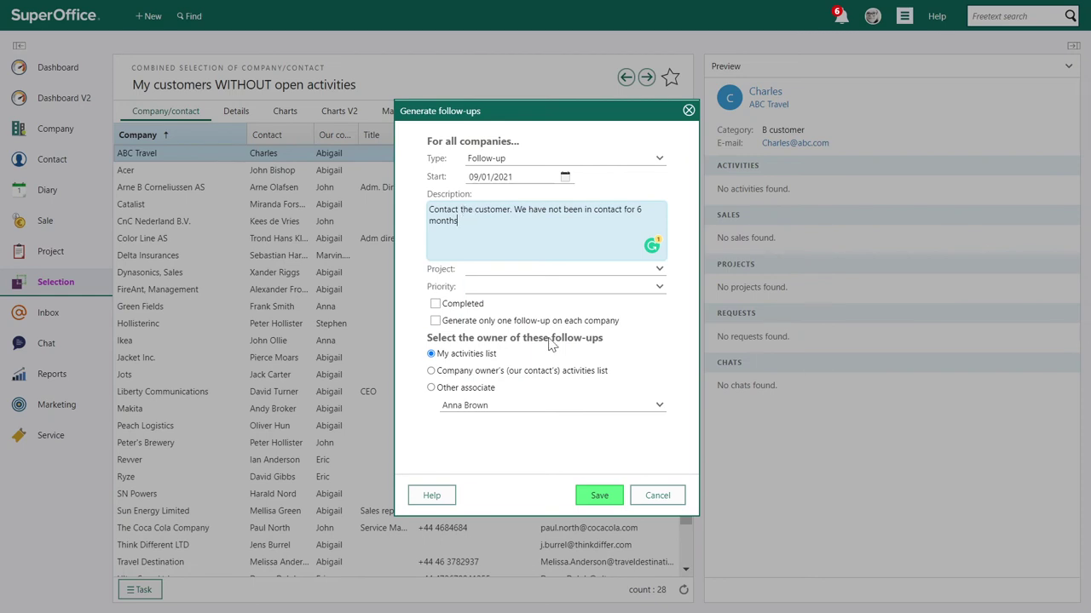
pyautogui.click(432, 372)
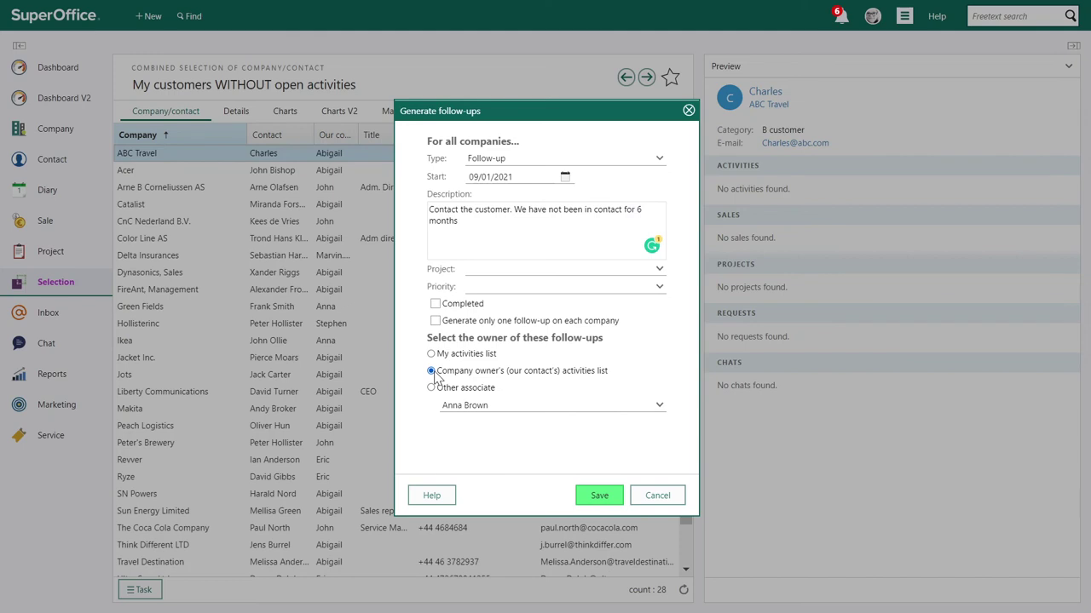
pyautogui.click(599, 496)
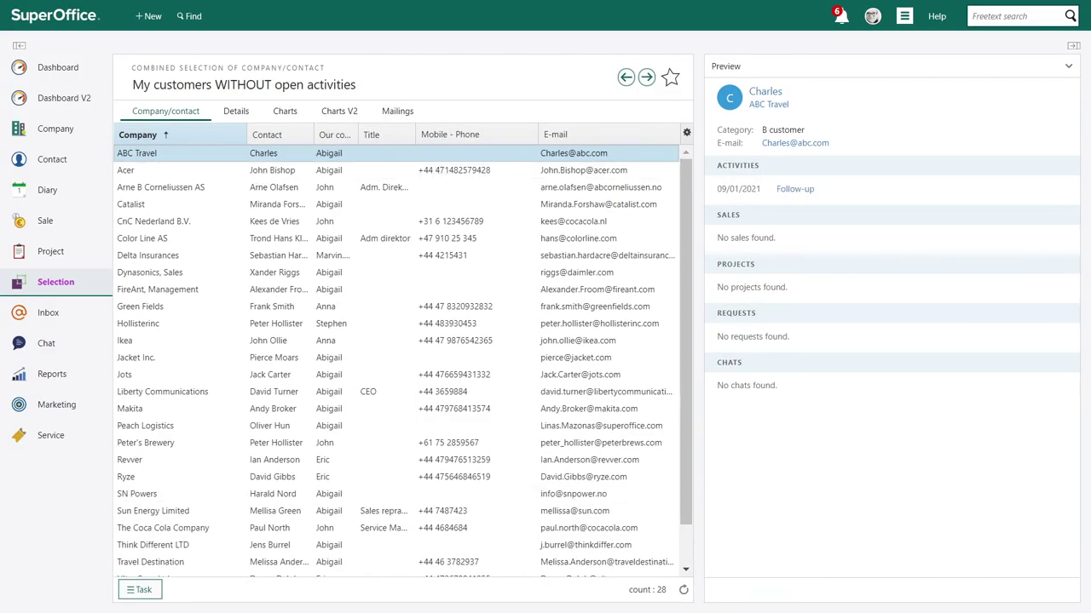
pyautogui.click(767, 105)
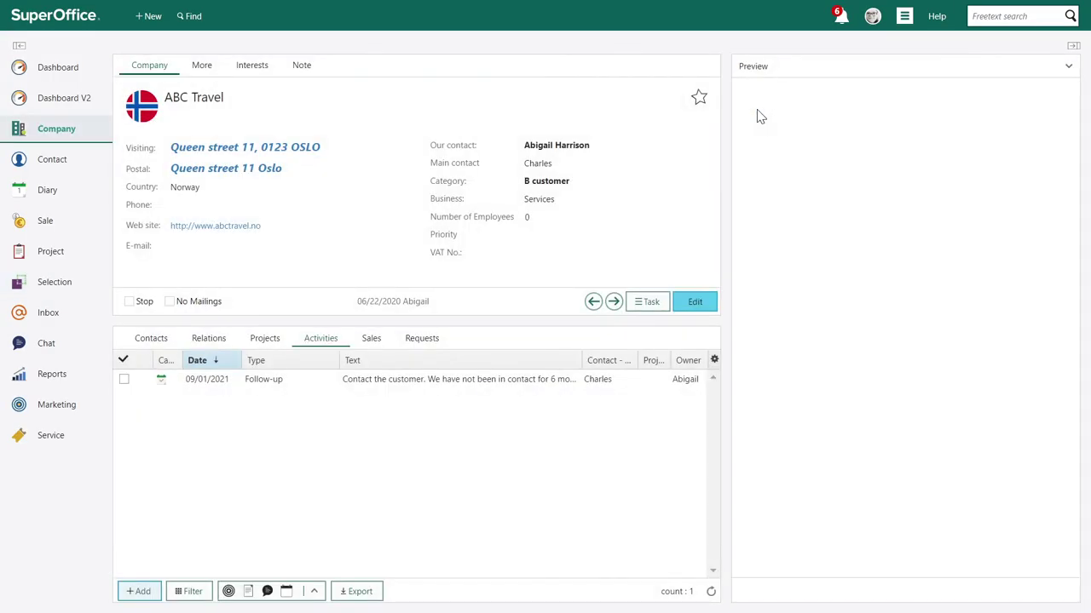